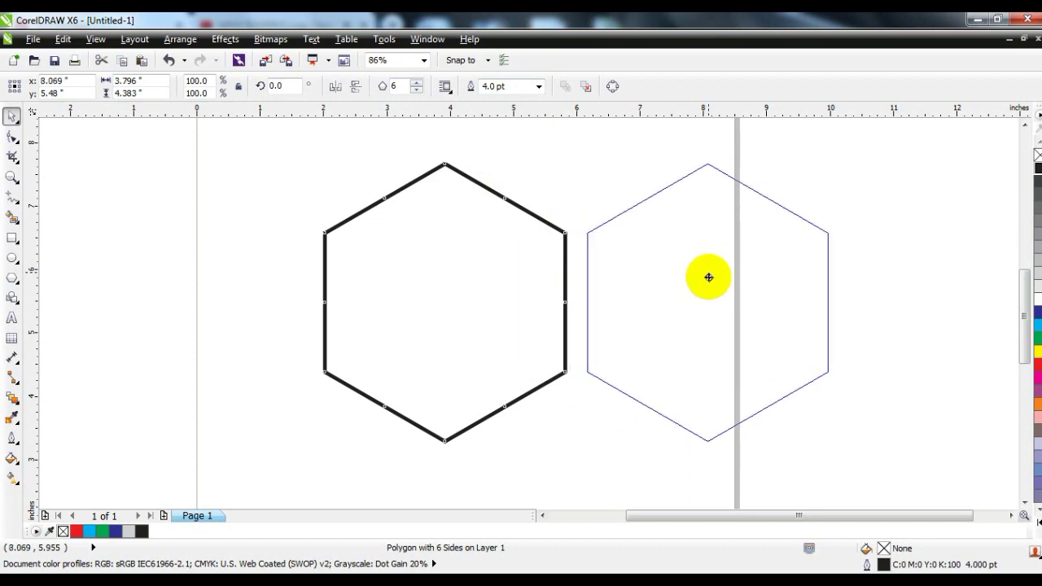
- Round all corners of the left hexagon with a fillet of 0.59" radius
{"action": "left_click", "coordinate": [410, 209]}
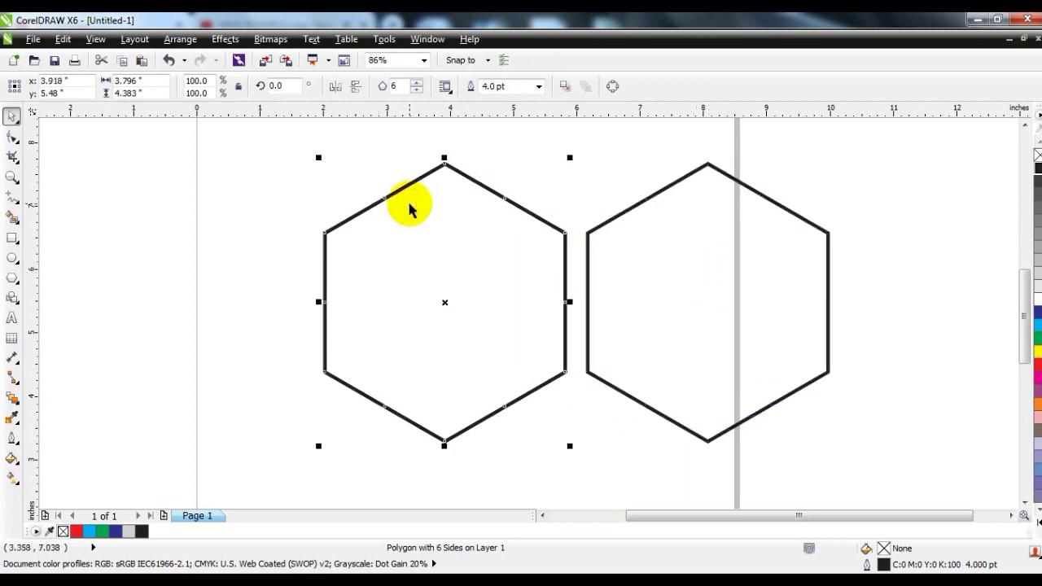
{"action": "left_click", "coordinate": [422, 39]}
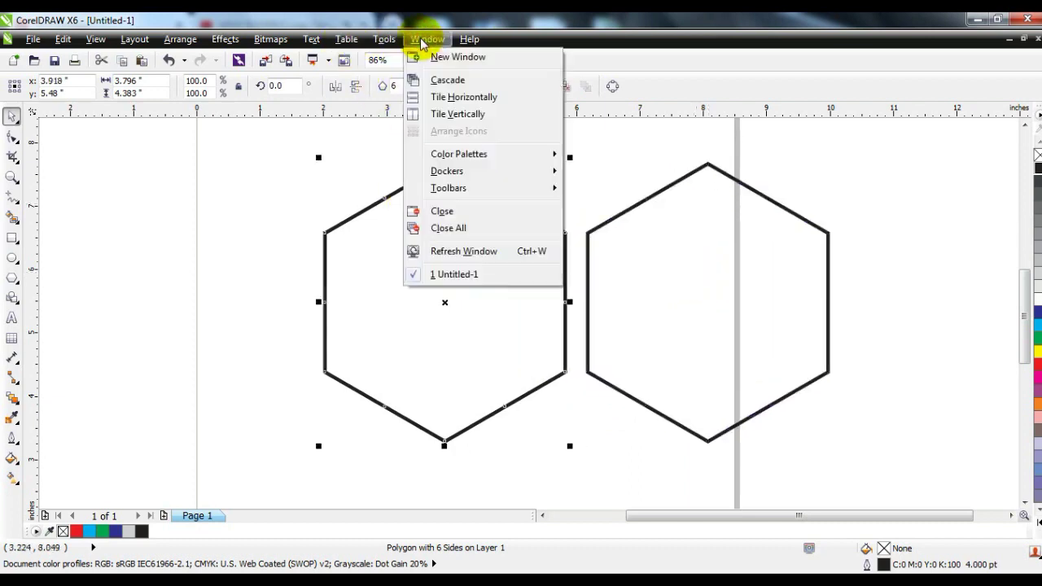
{"action": "mouse_move", "coordinate": [454, 169]}
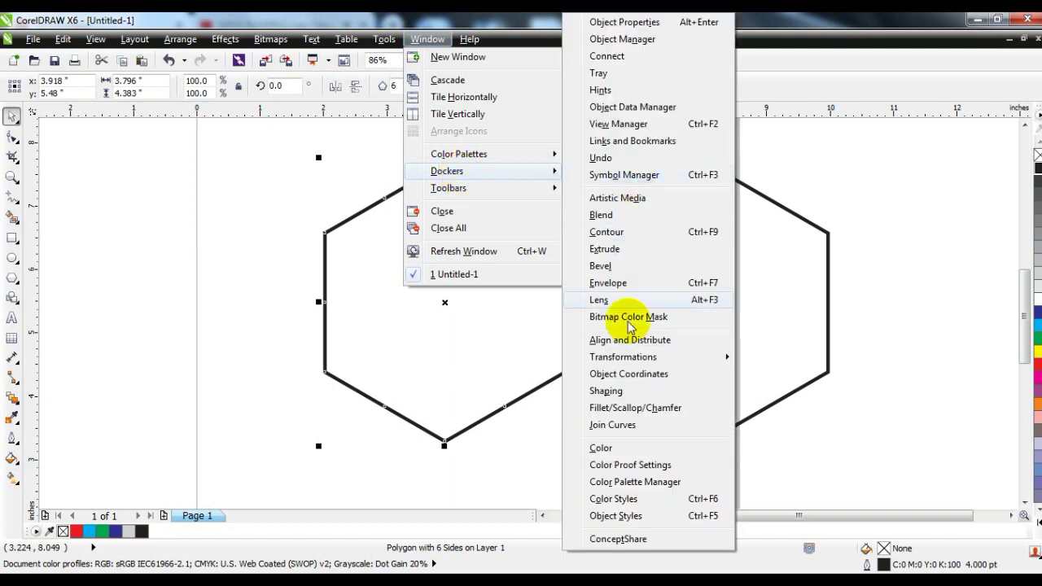
{"action": "left_click", "coordinate": [615, 410]}
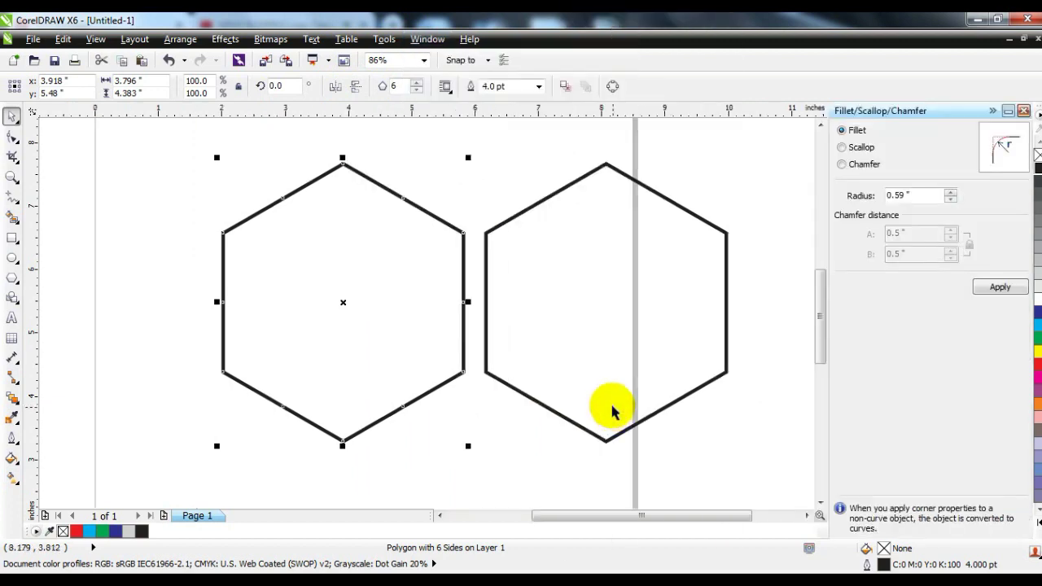
{"action": "left_click", "coordinate": [847, 148]}
{"action": "left_click", "coordinate": [851, 133]}
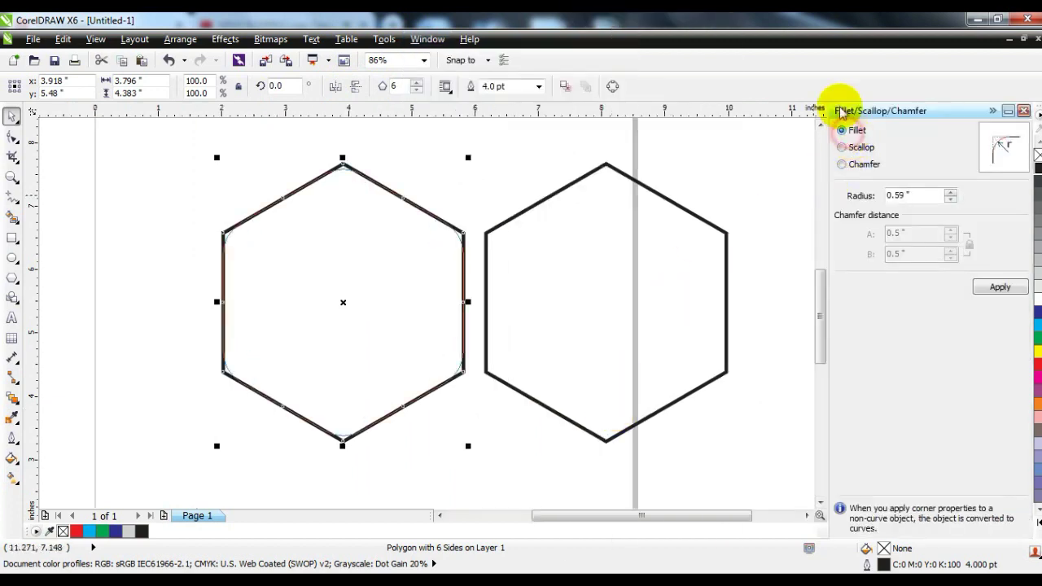
{"action": "left_click", "coordinate": [996, 285]}
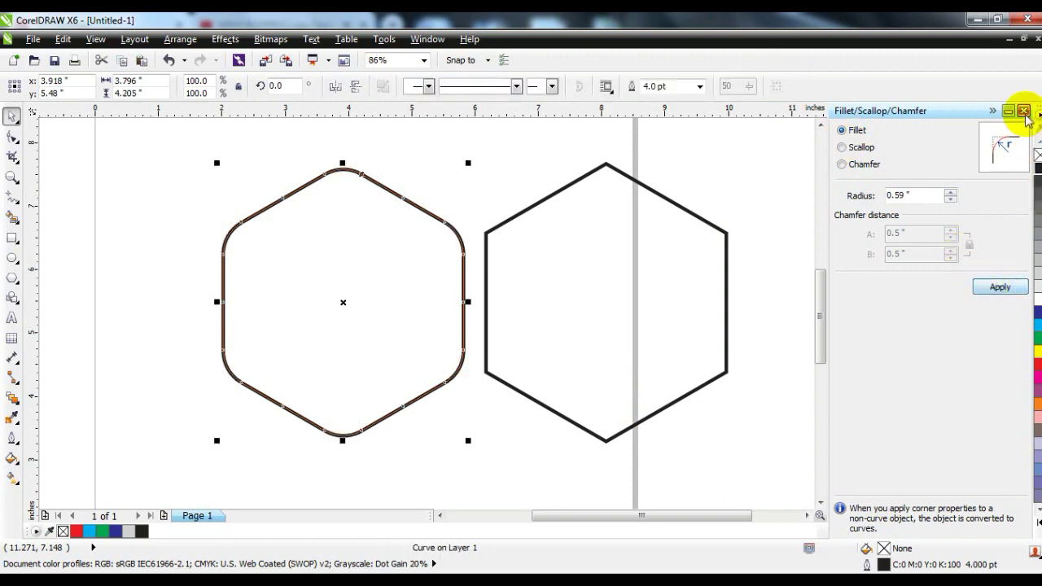
{"action": "left_click", "coordinate": [1026, 116]}
- Fill the rounded hexagon with 30% black and the sharp-cornered hexagon with solid black
{"action": "left_click", "coordinate": [548, 156]}
{"action": "left_click", "coordinate": [522, 210]}
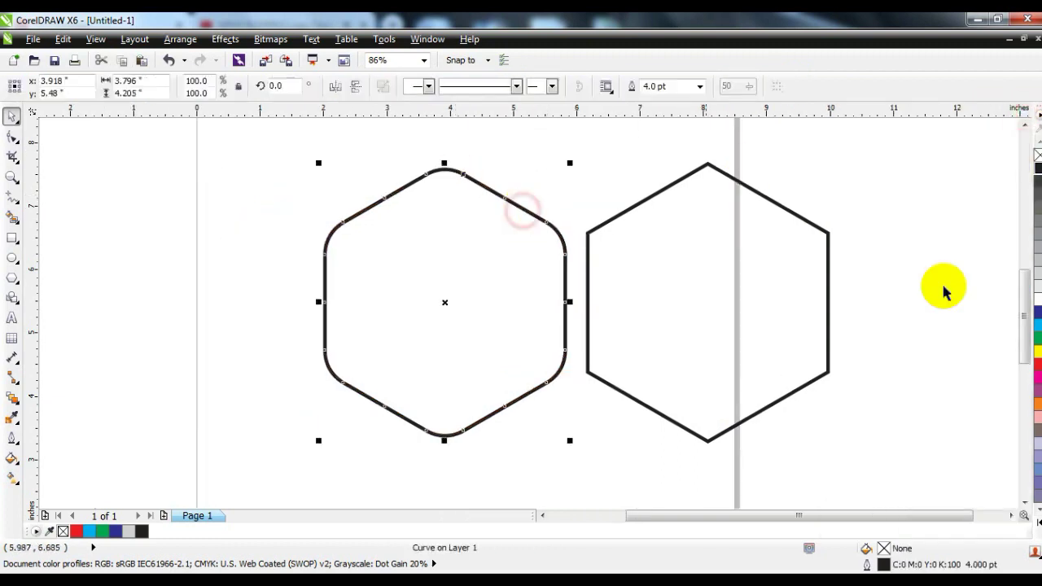
{"action": "left_click", "coordinate": [1038, 261]}
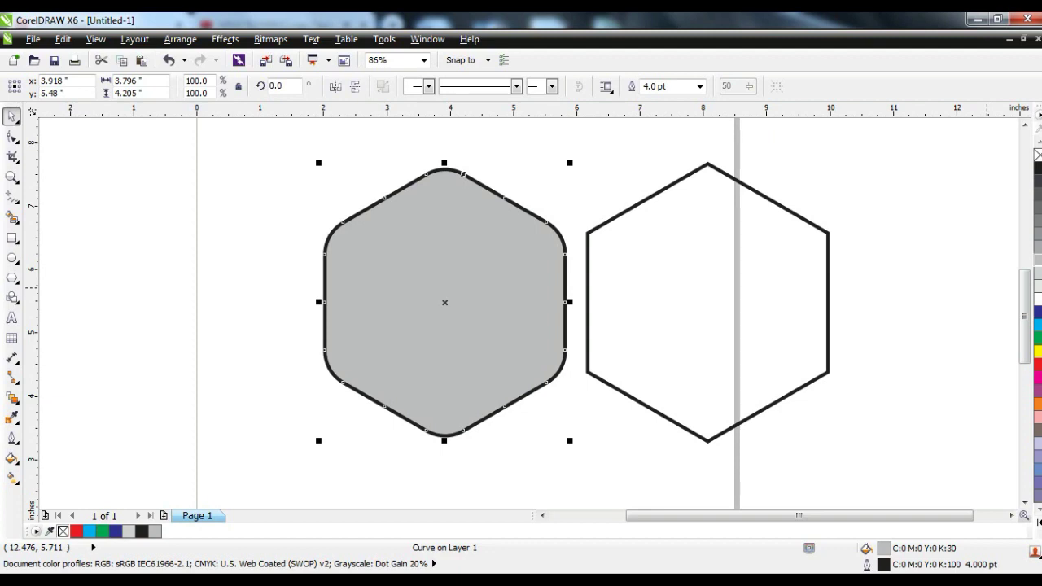
{"action": "left_click", "coordinate": [810, 222]}
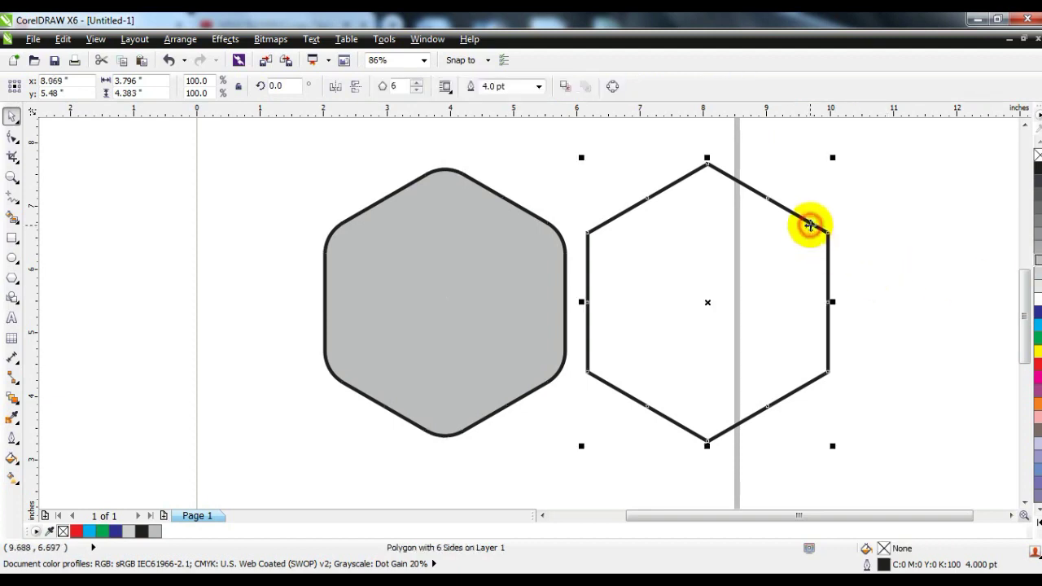
{"action": "left_click", "coordinate": [1038, 169]}
- Align the black hexagon to the grey rounded hexagon by their horizontal centers so that they overlap
{"action": "left_click", "coordinate": [425, 256], "text": "shift"}
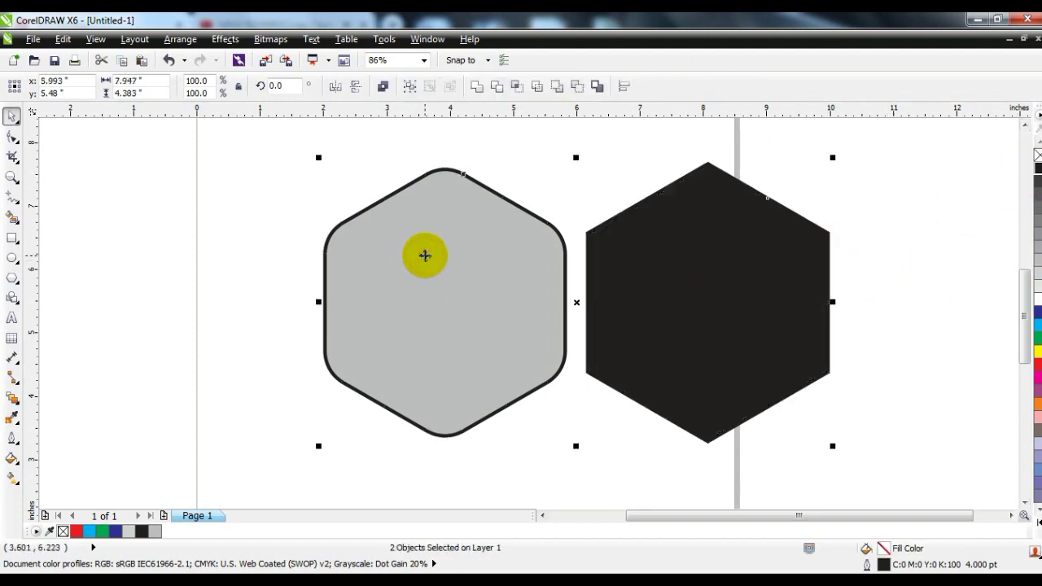
{"action": "key", "text": "c"}
{"action": "left_click", "coordinate": [144, 254]}
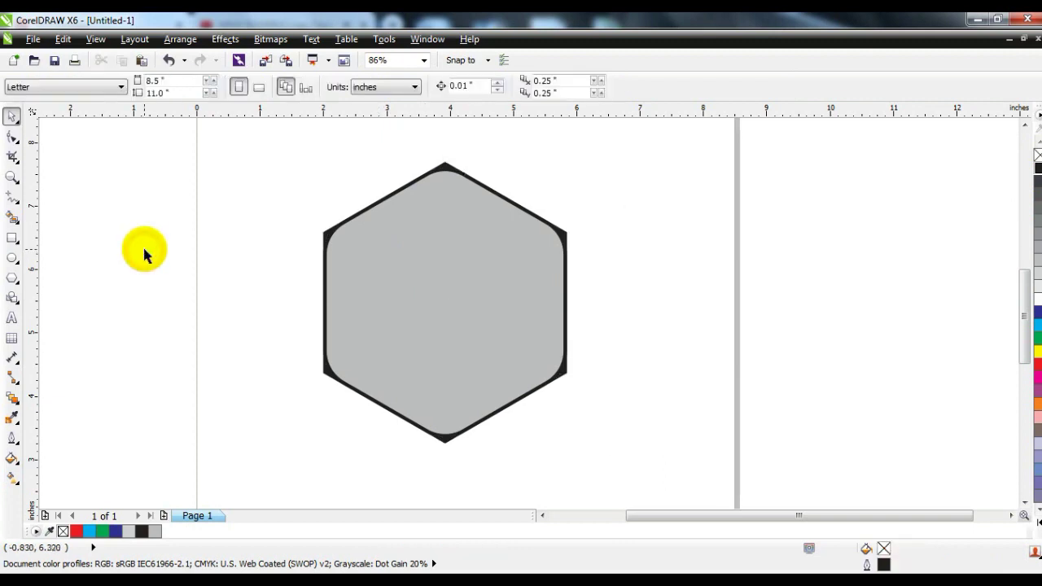
- Convert the black sharp-cornered hexagon to curves
{"action": "left_click", "coordinate": [442, 167]}
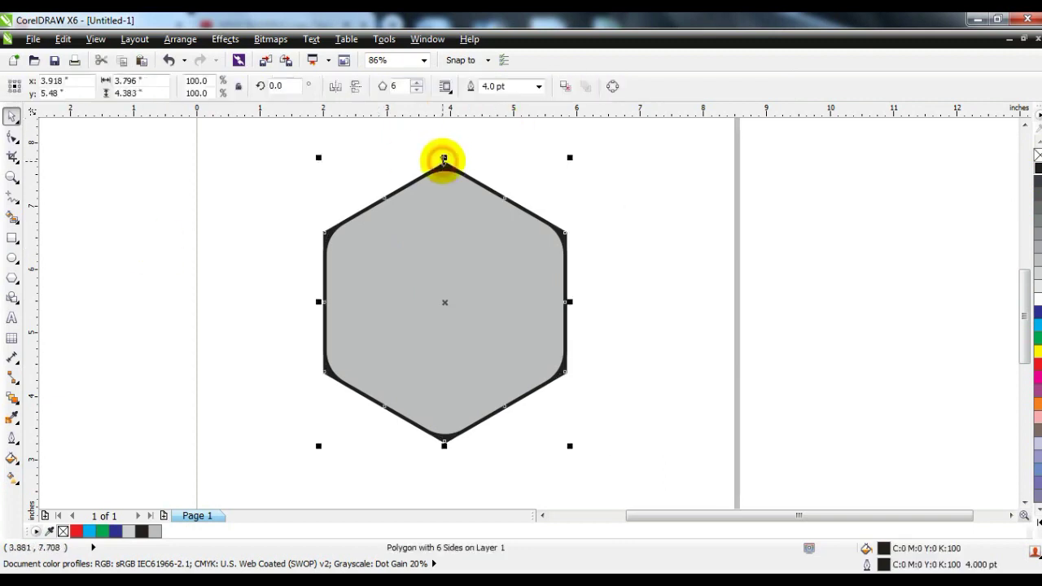
{"action": "left_click", "coordinate": [182, 40]}
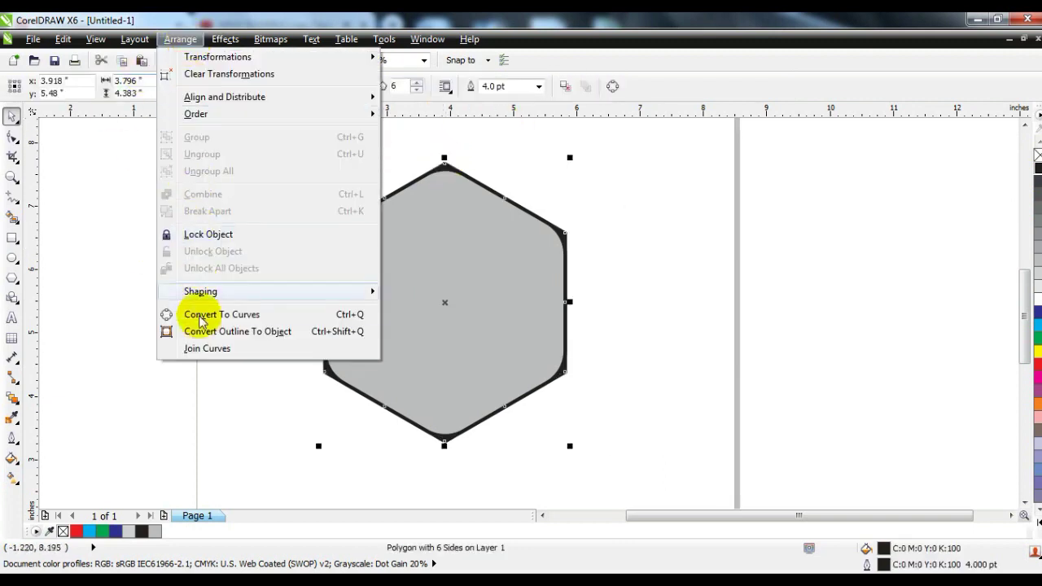
{"action": "left_click", "coordinate": [221, 316]}
{"action": "left_click", "coordinate": [187, 291]}
{"action": "left_click", "coordinate": [442, 164]}
- Move the black hexagon's top, upper-left, bottom and lower-right corner nodes inward, behind the grey rounded hexagon
{"action": "left_click", "coordinate": [11, 138]}
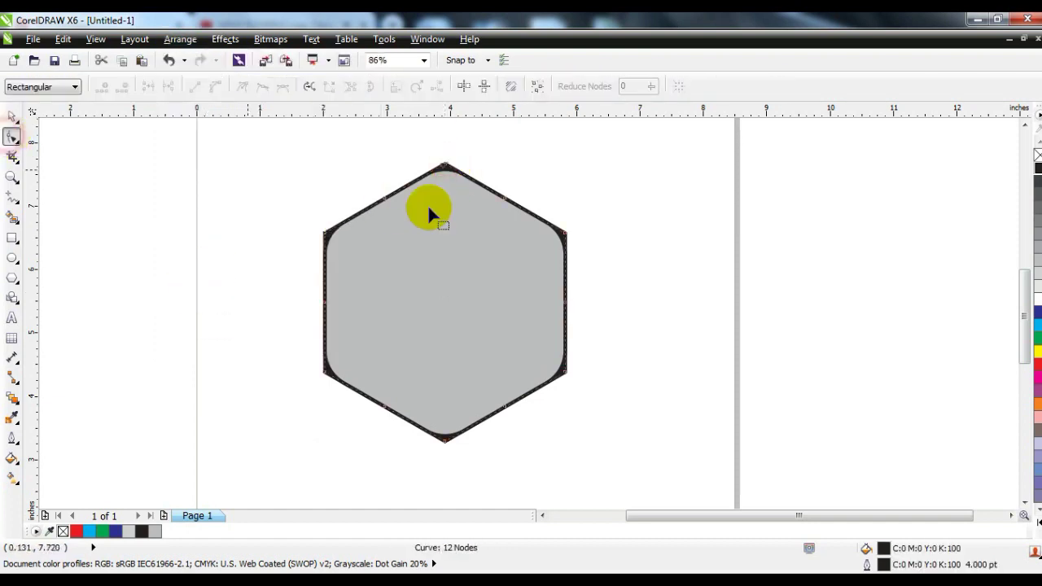
{"action": "left_click_drag", "start_coordinate": [446, 168], "coordinate": [439, 179]}
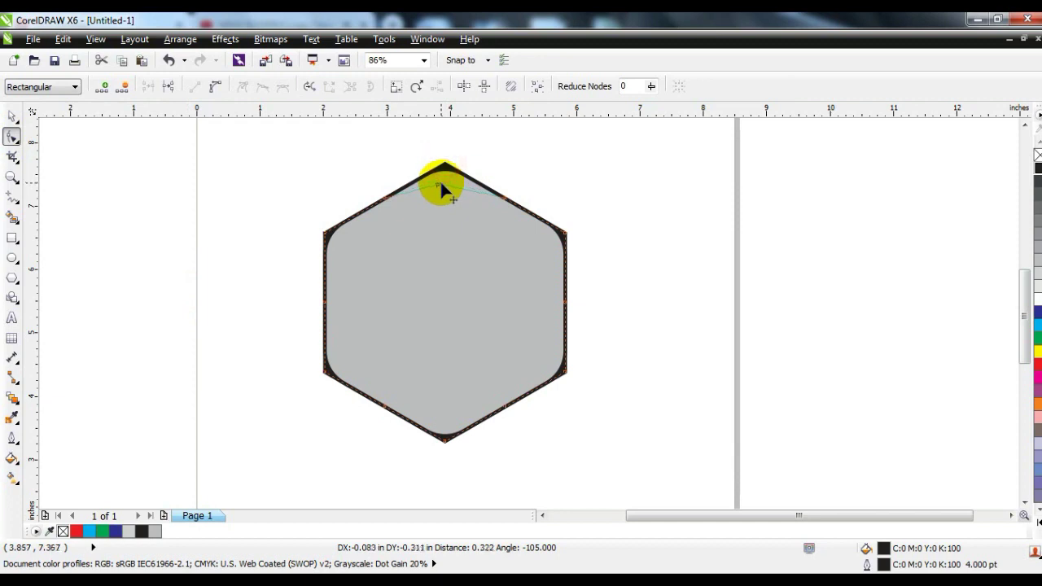
{"action": "left_click_drag", "start_coordinate": [348, 238], "coordinate": [347, 239]}
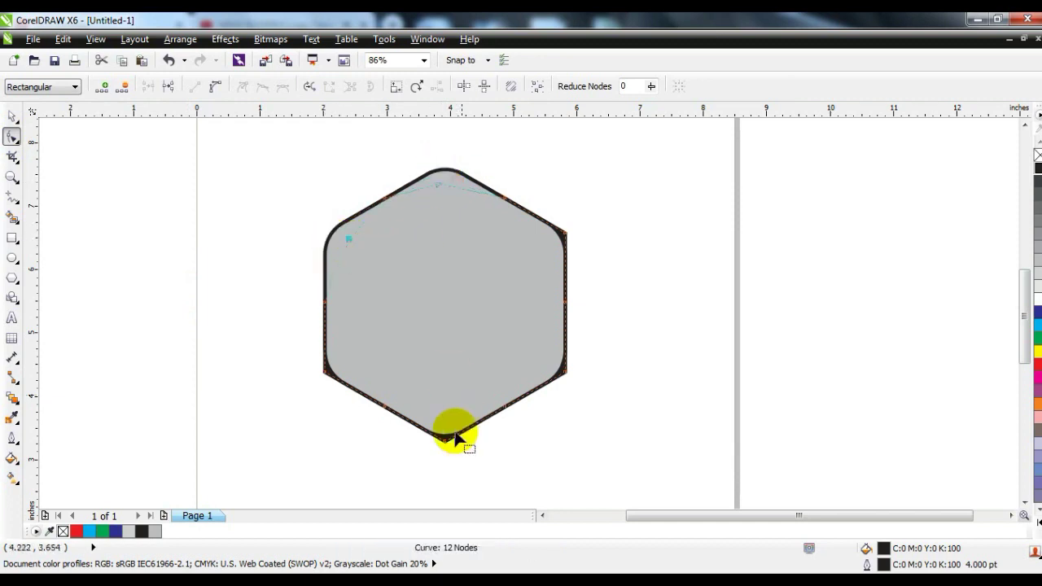
{"action": "left_click_drag", "start_coordinate": [445, 439], "coordinate": [445, 420]}
{"action": "left_click_drag", "start_coordinate": [565, 371], "coordinate": [542, 358]}
- Weld the black and grey hexagons into a single shape
{"action": "left_click", "coordinate": [13, 117]}
{"action": "left_click_drag", "start_coordinate": [170, 141], "coordinate": [624, 453]}
{"action": "left_click", "coordinate": [476, 87]}
{"action": "left_click", "coordinate": [606, 208]}
{"action": "left_click", "coordinate": [525, 302]}
{"action": "left_click", "coordinate": [666, 304]}
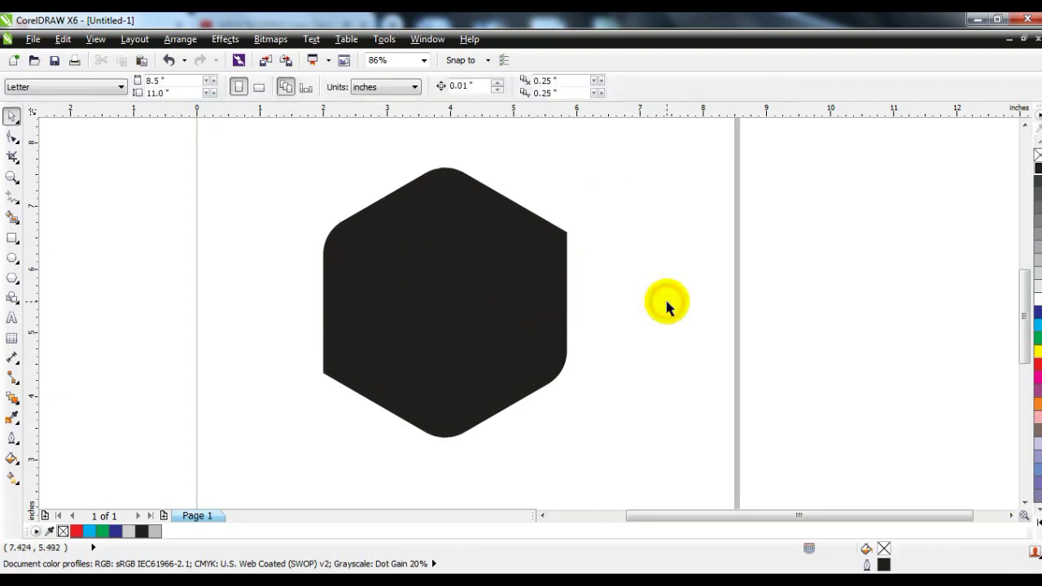
- Draw a white-filled square about 1.88" wide beside the hexagon and rotate it 45°
{"action": "left_click", "coordinate": [12, 238]}
{"action": "left_click_drag", "start_coordinate": [118, 198], "coordinate": [174, 304]}
{"action": "left_click", "coordinate": [13, 116]}
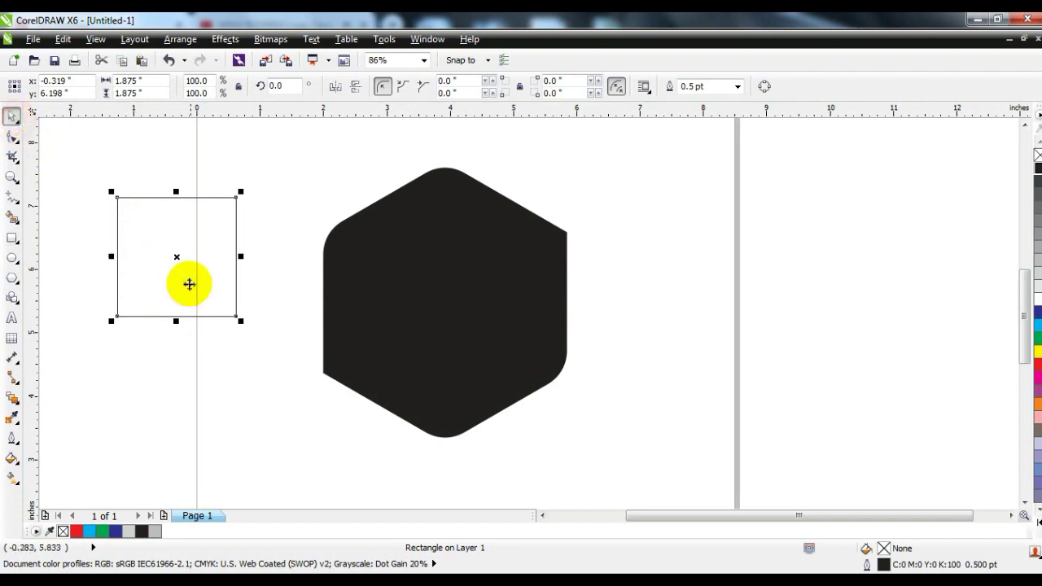
{"action": "left_click", "coordinate": [174, 258]}
{"action": "left_click_drag", "start_coordinate": [240, 318], "coordinate": [273, 260]}
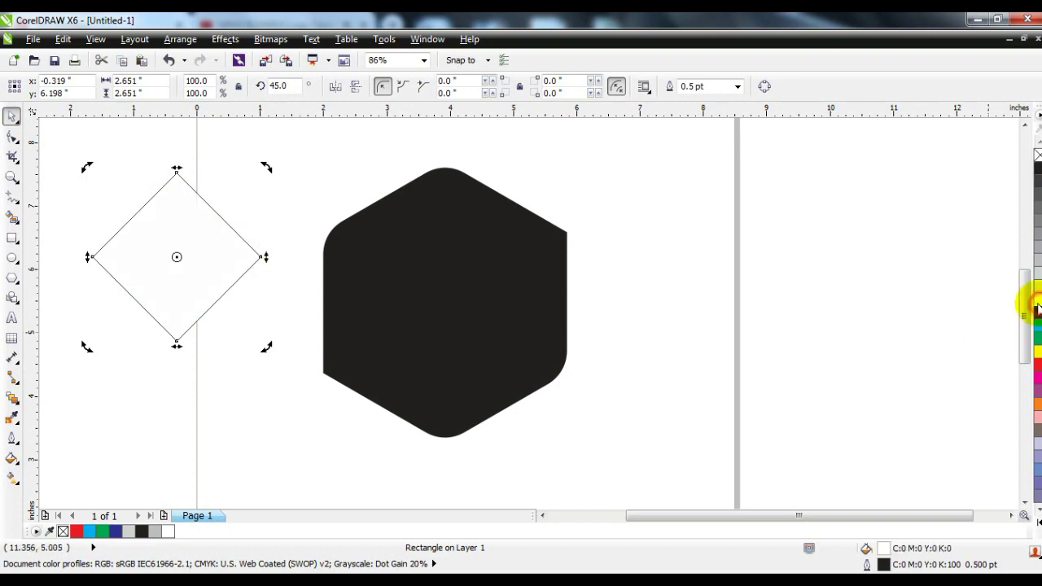
- Center the white diamond horizontally and vertically on the black hexagon
{"action": "left_click", "coordinate": [457, 240], "text": "shift"}
{"action": "key", "text": "c"}
{"action": "key", "text": "e"}
{"action": "key", "text": "Escape"}
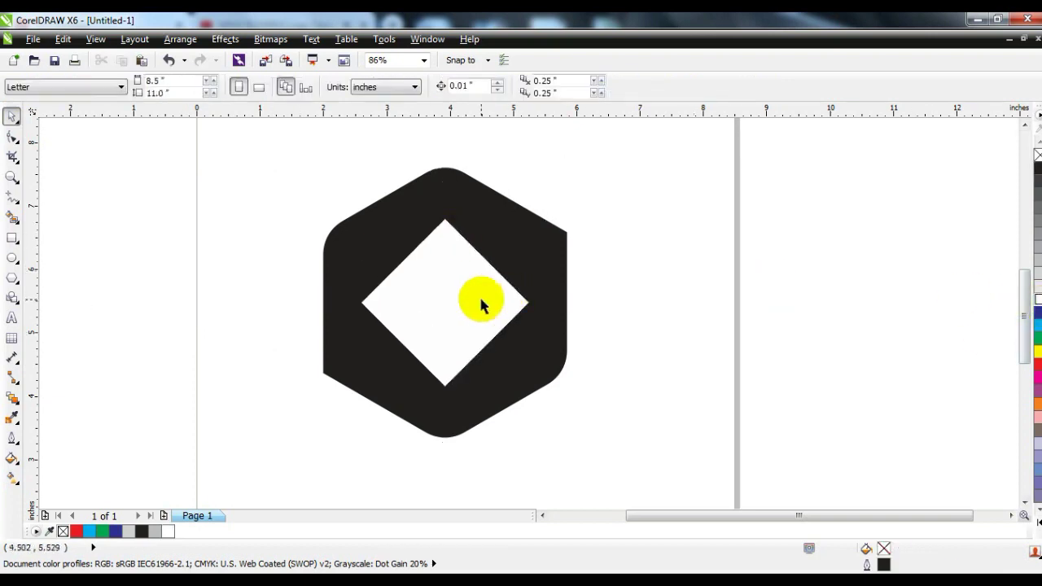
- Narrow the white diamond to about 1.66" wide and rotate it by about 30°
{"action": "left_click", "coordinate": [480, 300]}
{"action": "left_click_drag", "start_coordinate": [530, 302], "coordinate": [500, 303]}
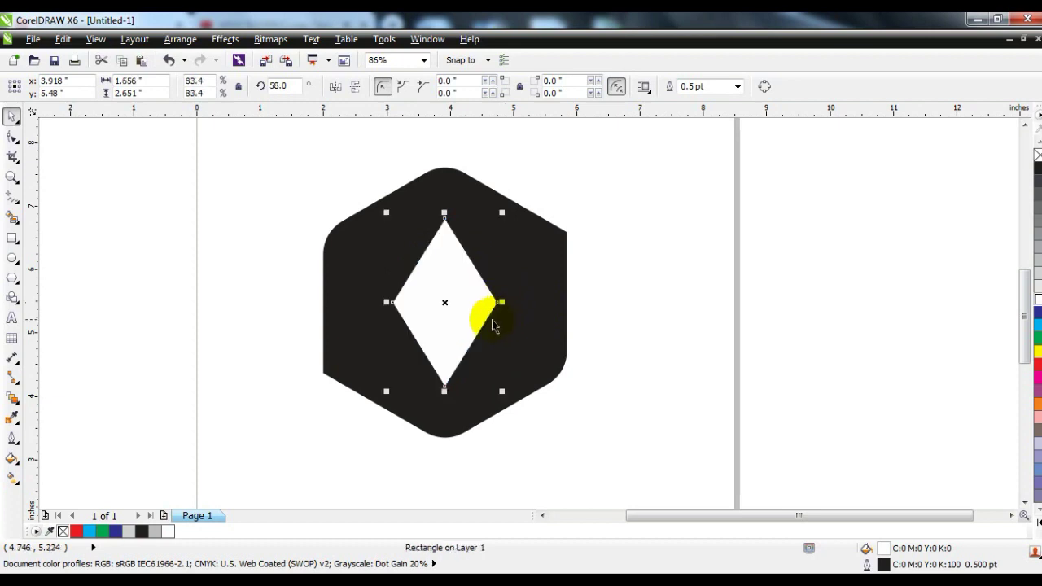
{"action": "left_click", "coordinate": [471, 313]}
{"action": "left_click_drag", "start_coordinate": [513, 370], "coordinate": [527, 345]}
{"action": "left_click", "coordinate": [647, 334]}
- Combine the white diamond with the black hexagon to cut a diamond-shaped hole
{"action": "left_click", "coordinate": [454, 309]}
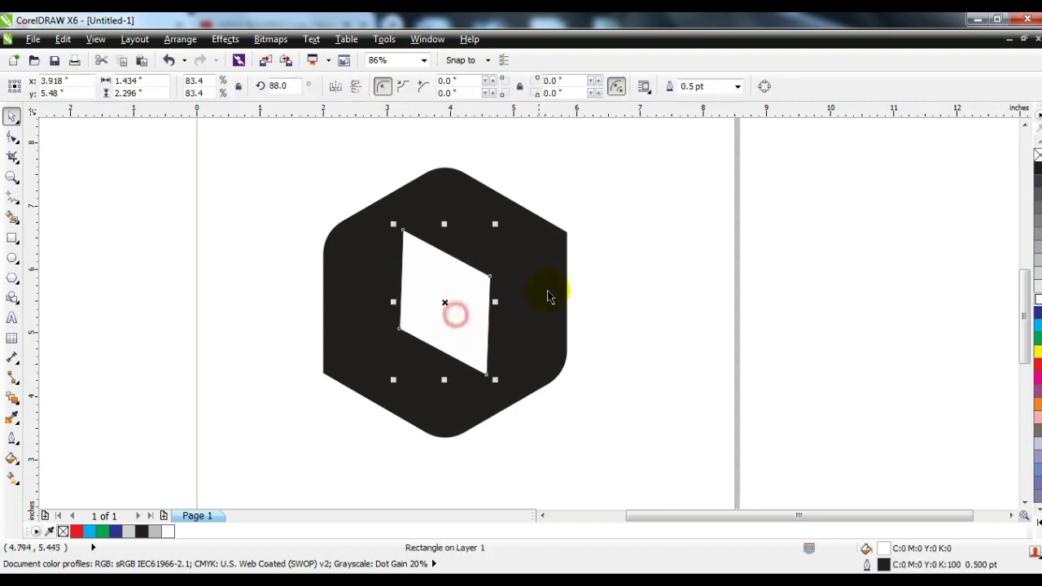
{"action": "left_click", "coordinate": [547, 290], "text": "shift"}
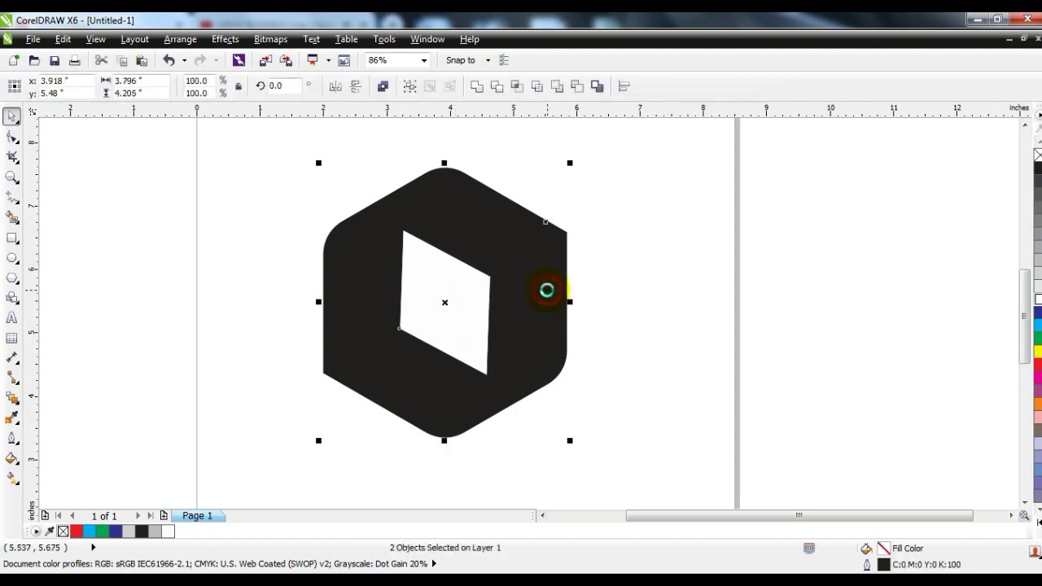
{"action": "left_click", "coordinate": [383, 87]}
{"action": "left_click", "coordinate": [289, 212]}
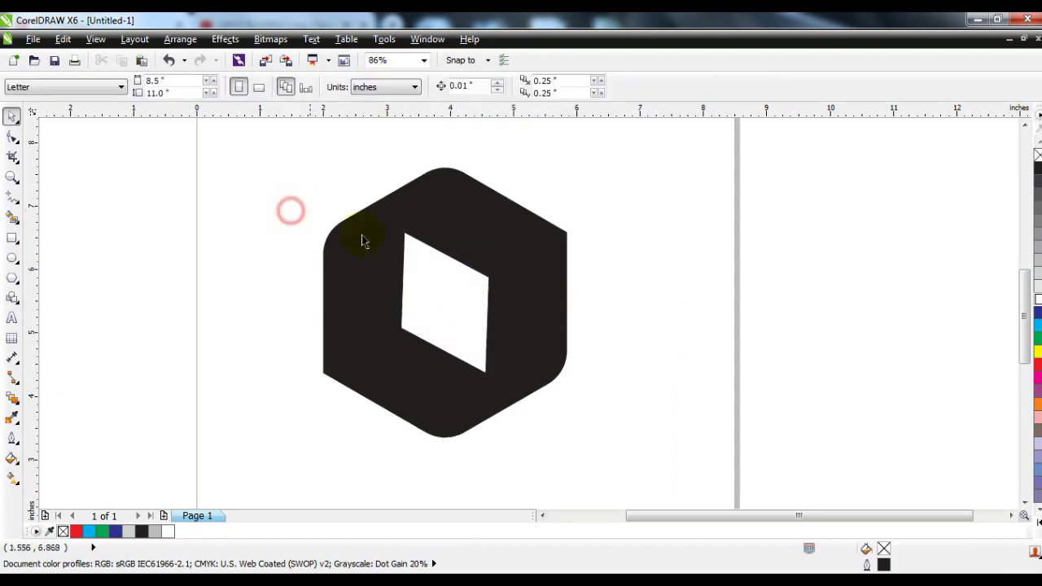
- Fill the combined hexagon shape with light grey
{"action": "left_click", "coordinate": [493, 230]}
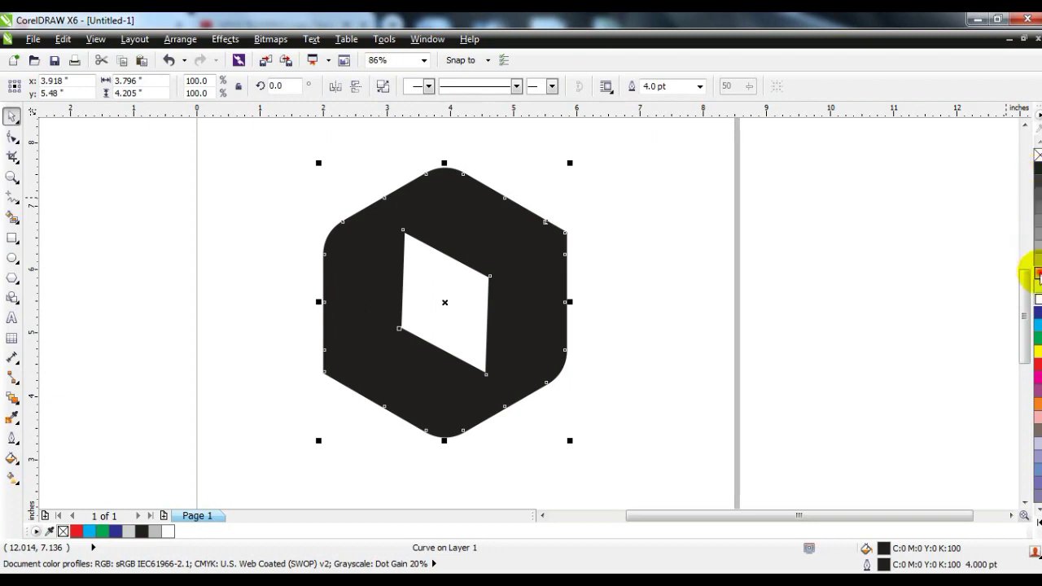
{"action": "left_click", "coordinate": [1037, 276]}
{"action": "left_click", "coordinate": [736, 275]}
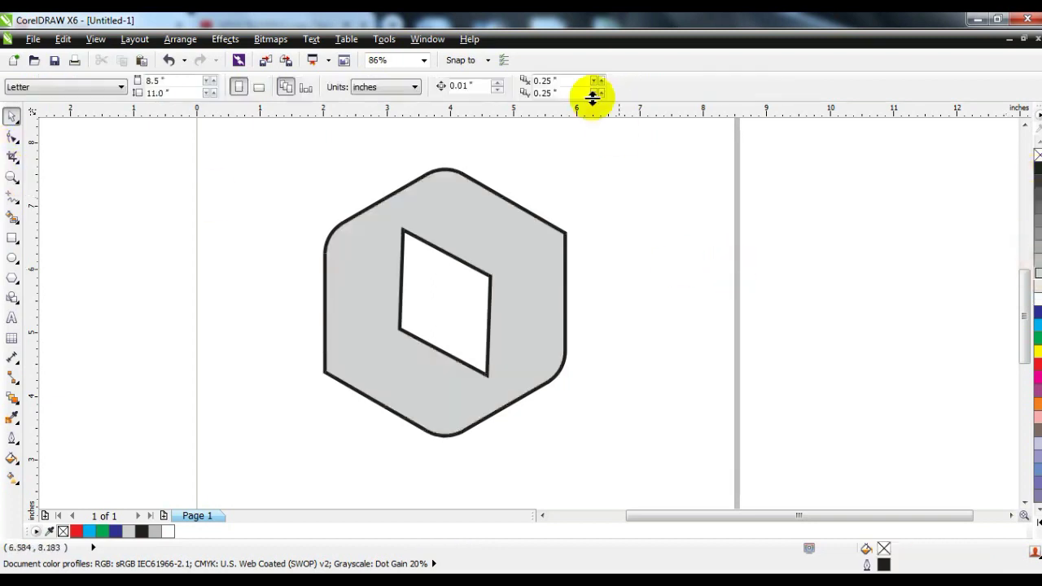
- Turn on snapping to objects
{"action": "left_click", "coordinate": [487, 60]}
{"action": "left_click", "coordinate": [456, 151]}
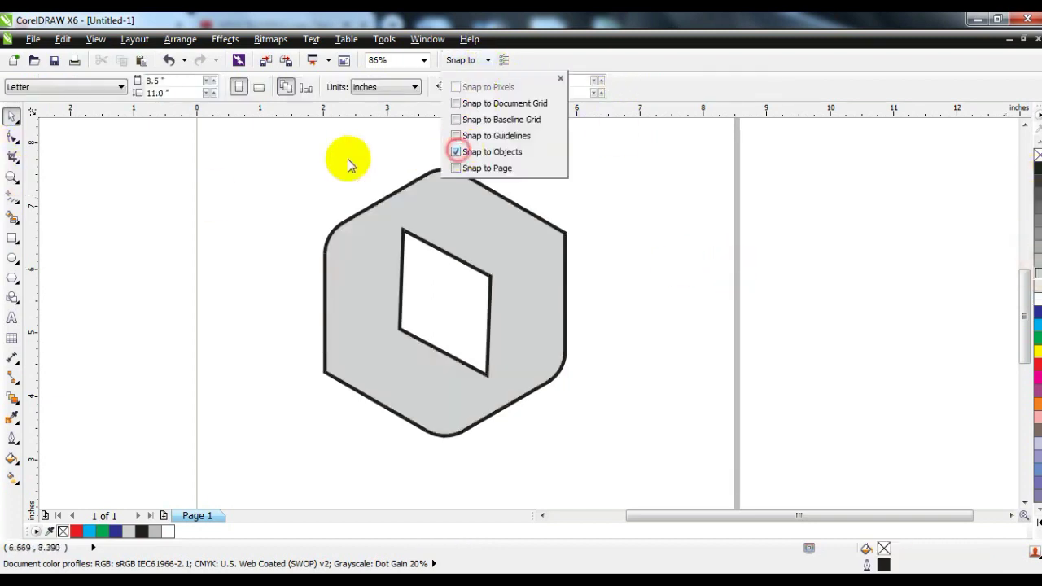
{"action": "left_click", "coordinate": [342, 159]}
- Draw an open polyline about 4.67" wide through the hexagon's upper-right corner, the hole's upper edge and the rounded upper-left corner, both ends outside
{"action": "left_click", "coordinate": [12, 177]}
{"action": "left_click_drag", "start_coordinate": [265, 177], "coordinate": [647, 407]}
{"action": "left_click", "coordinate": [12, 198]}
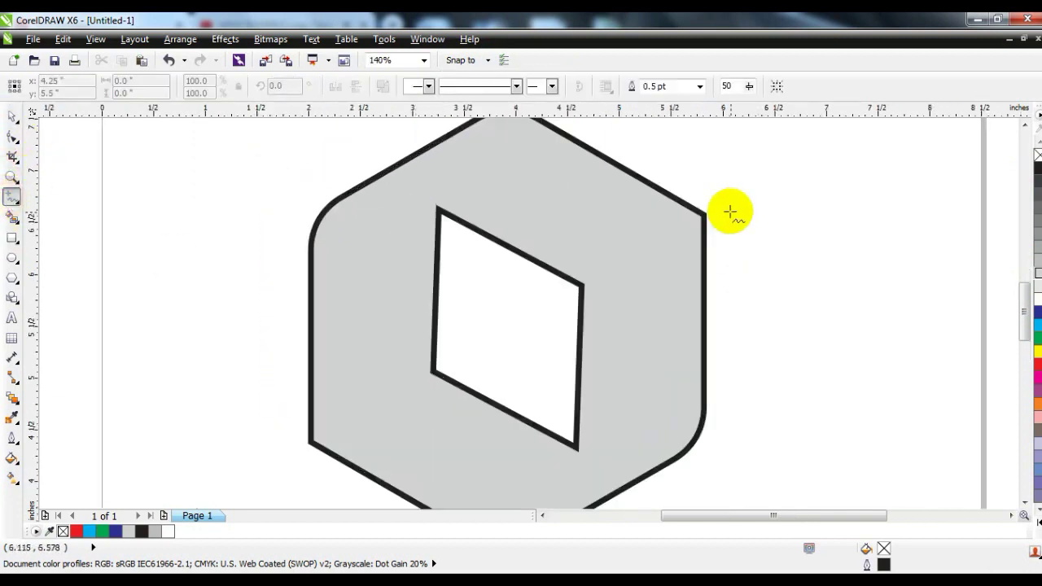
{"action": "scroll", "coordinate": [733, 212], "scroll_direction": "down", "scroll_amount": 3}
{"action": "left_click", "coordinate": [12, 177]}
{"action": "left_click_drag", "start_coordinate": [326, 152], "coordinate": [735, 434]}
{"action": "left_click", "coordinate": [11, 198]}
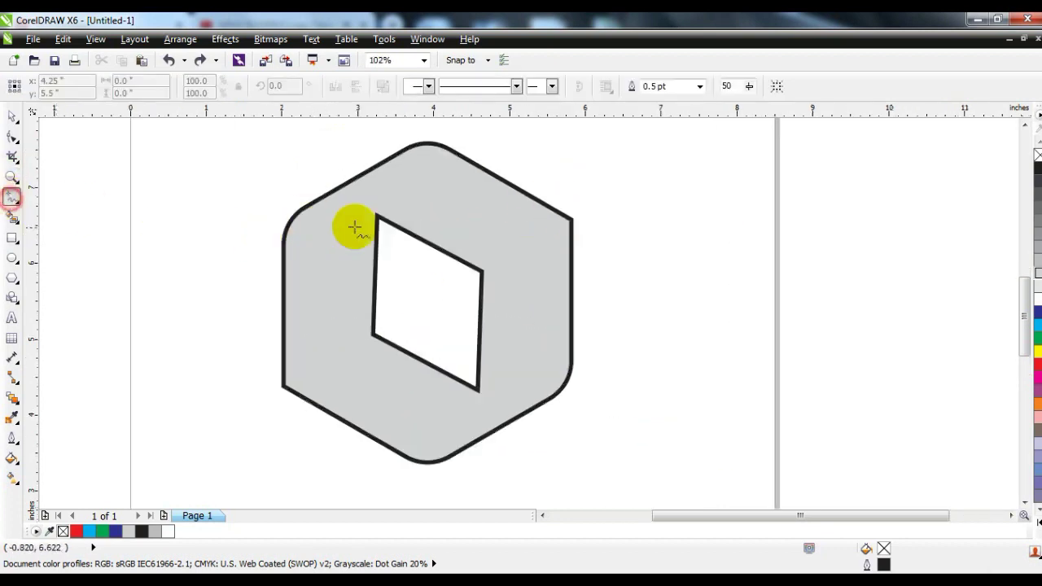
{"action": "mouse_move", "coordinate": [605, 164]}
{"action": "left_mouse_down"}
{"action": "mouse_move", "coordinate": [593, 204]}
{"action": "mouse_move", "coordinate": [481, 274]}
{"action": "mouse_move", "coordinate": [392, 209]}
{"action": "mouse_move", "coordinate": [376, 216]}
{"action": "mouse_move", "coordinate": [337, 182]}
{"action": "mouse_move", "coordinate": [299, 211]}
{"action": "mouse_move", "coordinate": [252, 164]}
{"action": "left_mouse_up"}
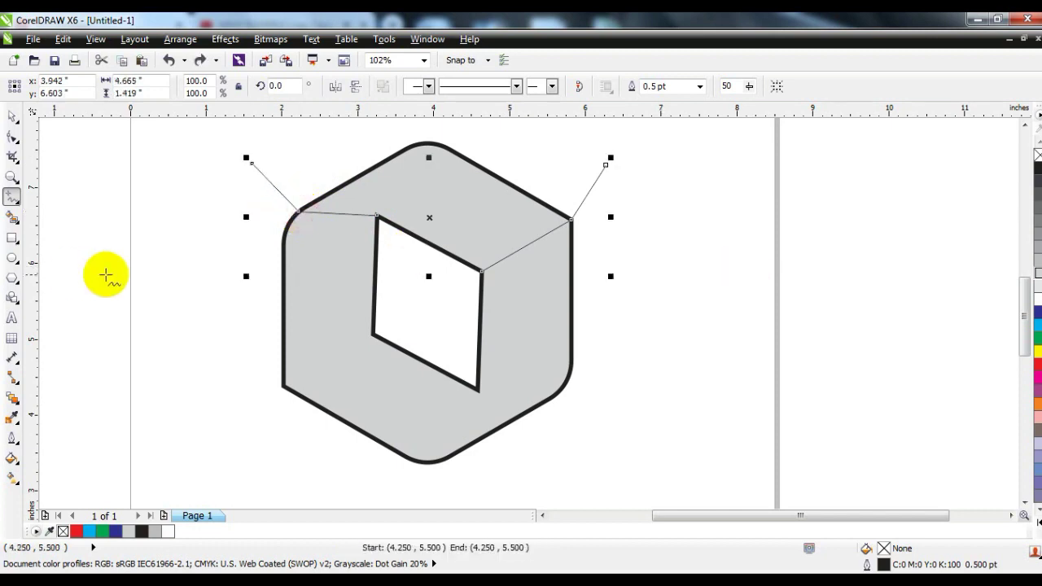
- Set the polyline's outline width to 2.0 pt and convert its segments to curves
{"action": "left_click", "coordinate": [699, 86]}
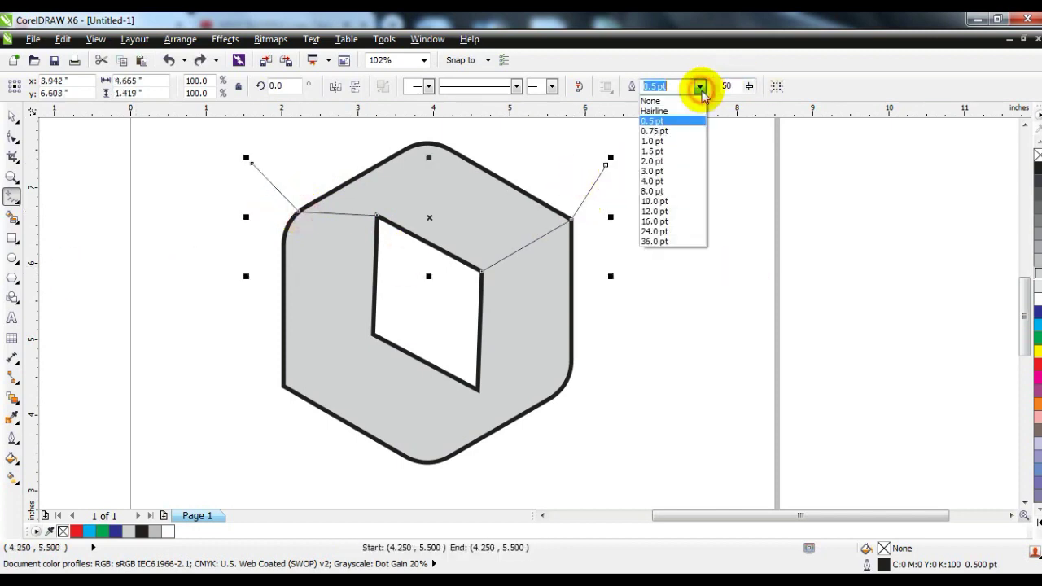
{"action": "left_click", "coordinate": [668, 161]}
{"action": "left_click", "coordinate": [13, 140]}
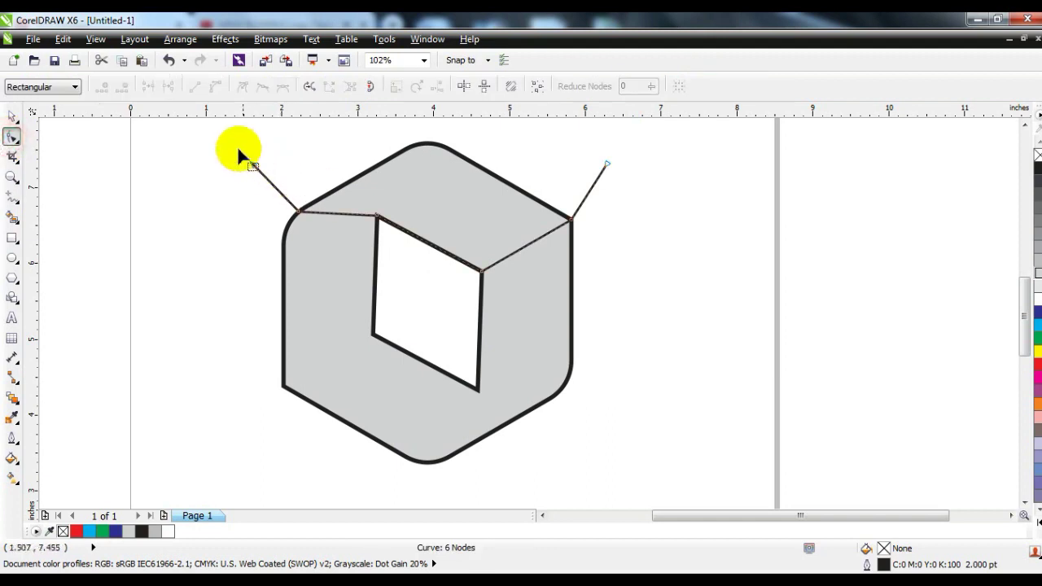
{"action": "left_click_drag", "start_coordinate": [678, 319], "coordinate": [679, 319]}
{"action": "left_click", "coordinate": [215, 86]}
- Turn off snapping to objects
{"action": "left_click", "coordinate": [12, 177]}
{"action": "left_click_drag", "start_coordinate": [259, 165], "coordinate": [675, 298]}
{"action": "left_click", "coordinate": [15, 114]}
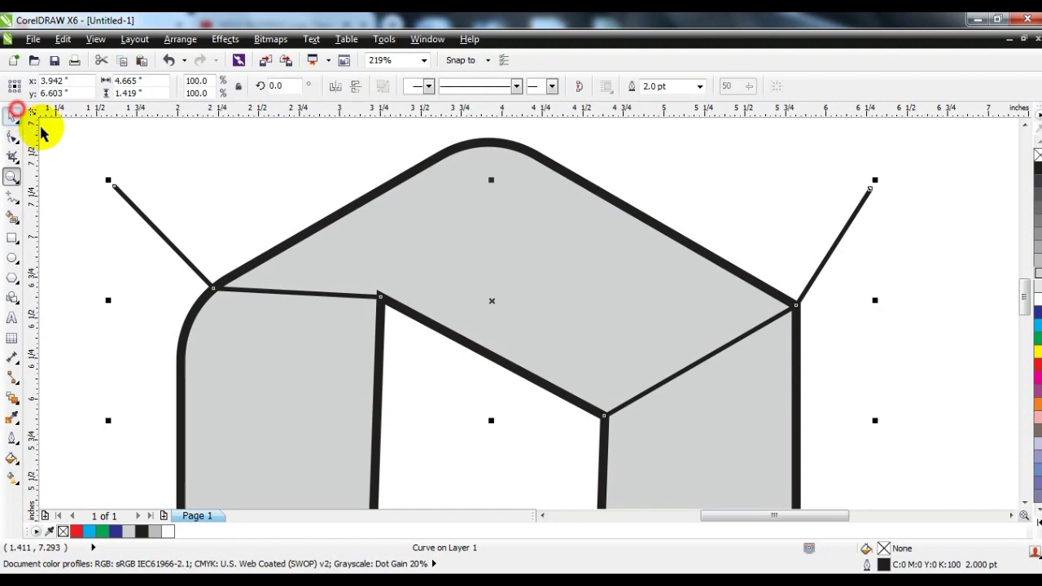
{"action": "left_click", "coordinate": [302, 136]}
{"action": "left_click", "coordinate": [489, 61]}
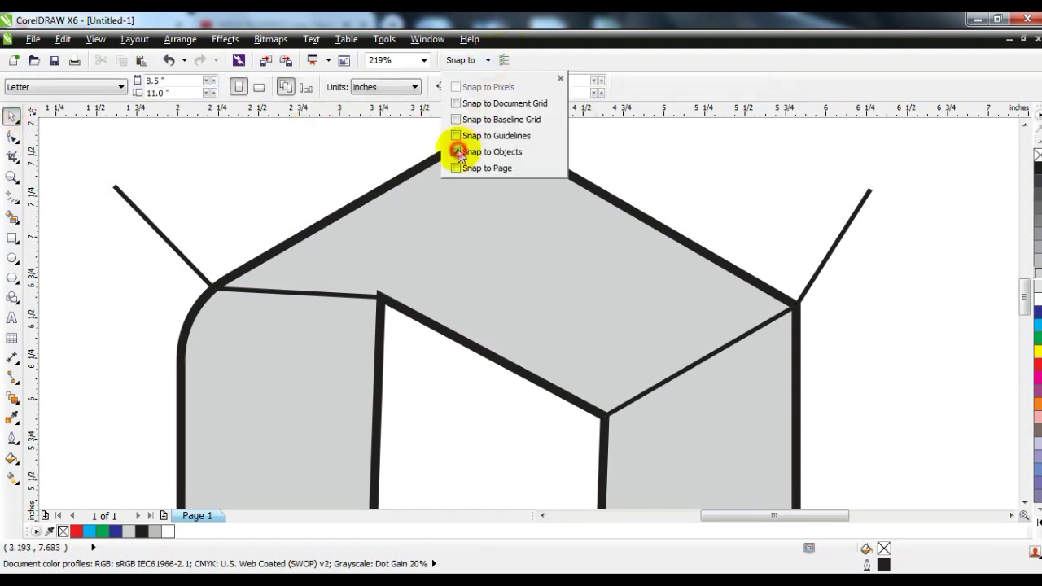
{"action": "left_click", "coordinate": [458, 153]}
{"action": "left_click", "coordinate": [314, 154]}
- Bend the polyline's segment between the rounded upper-left corner and the hole's top vertex into an upward arc meeting the hexagon's edge
{"action": "left_click", "coordinate": [291, 291]}
{"action": "left_click", "coordinate": [12, 136]}
{"action": "left_click_drag", "start_coordinate": [162, 226], "coordinate": [435, 353]}
{"action": "left_click_drag", "start_coordinate": [299, 290], "coordinate": [308, 281]}
{"action": "left_click", "coordinate": [380, 296]}
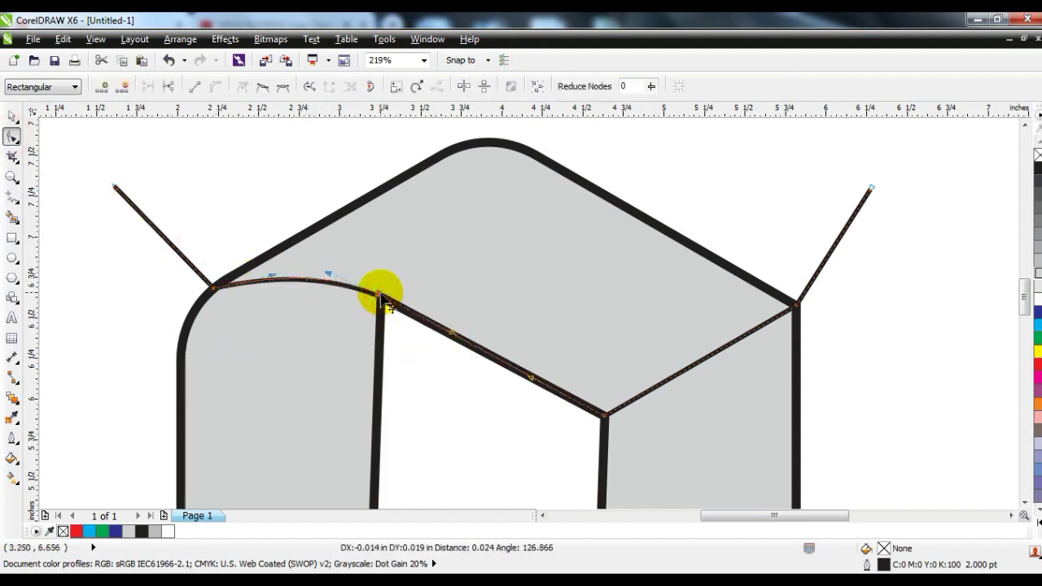
{"action": "left_click_drag", "start_coordinate": [273, 280], "coordinate": [253, 271]}
{"action": "left_click_drag", "start_coordinate": [334, 281], "coordinate": [332, 280]}
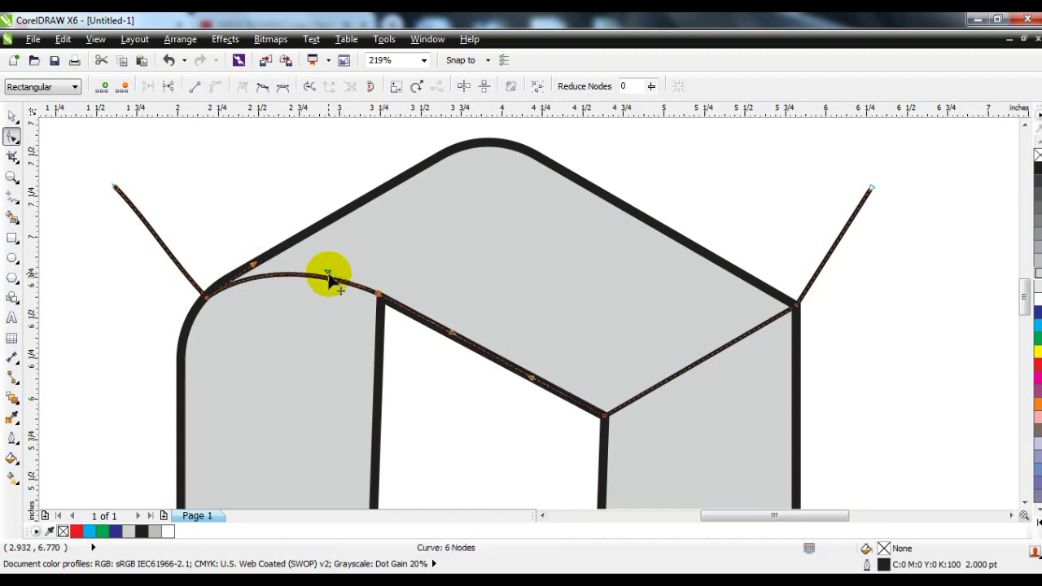
{"action": "left_click", "coordinate": [12, 117]}
{"action": "left_click", "coordinate": [777, 423]}
- Duplicate the dividing line, mirror the copy horizontally and vertically, and place it through the hexagon's lower corners and the hole's lower edge
{"action": "key", "text": "F4"}
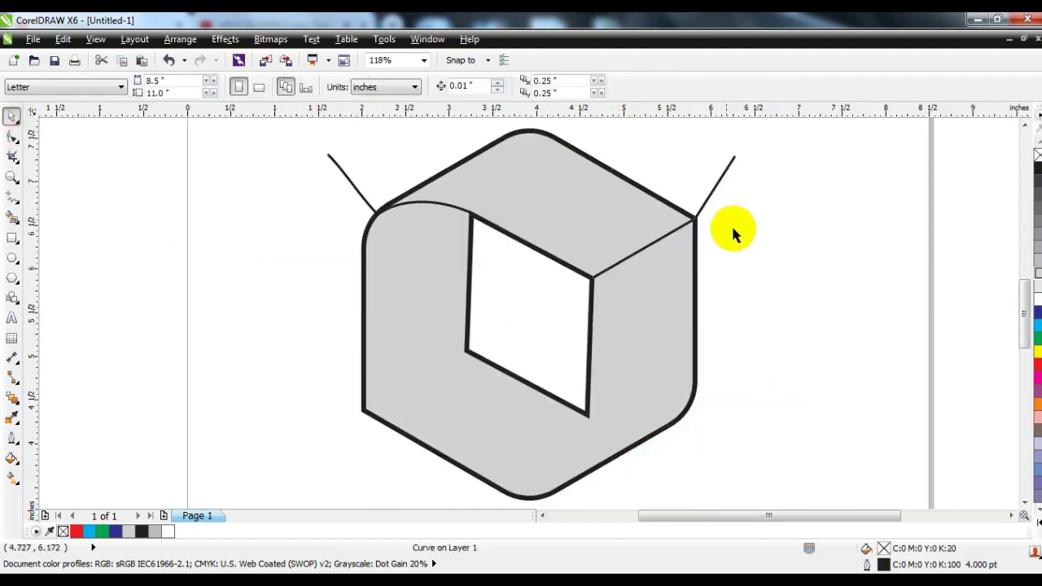
{"action": "left_click", "coordinate": [711, 192]}
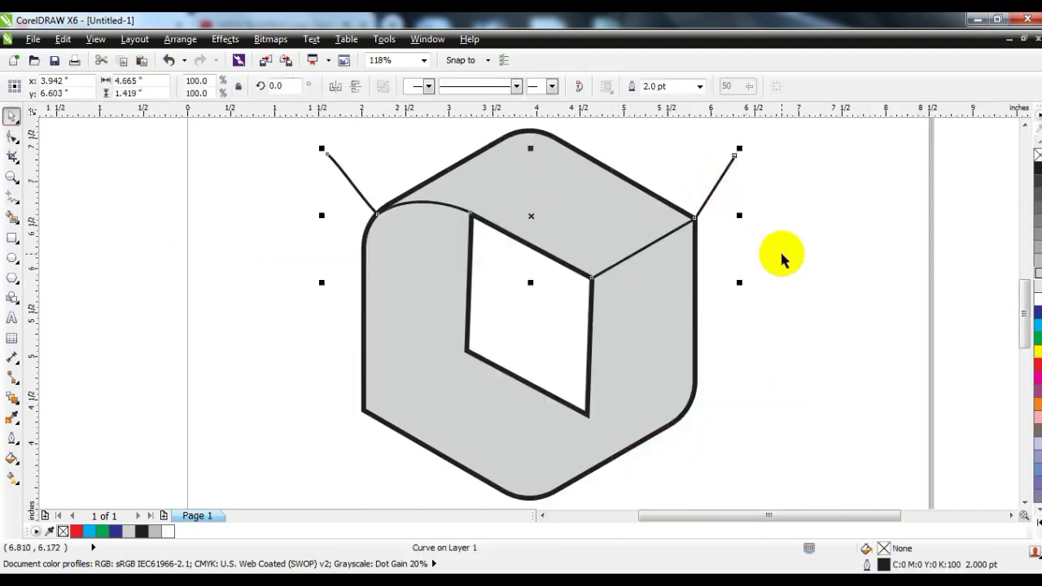
{"action": "key", "text": "KP_Add"}
{"action": "left_click", "coordinate": [335, 85]}
{"action": "left_click", "coordinate": [355, 86]}
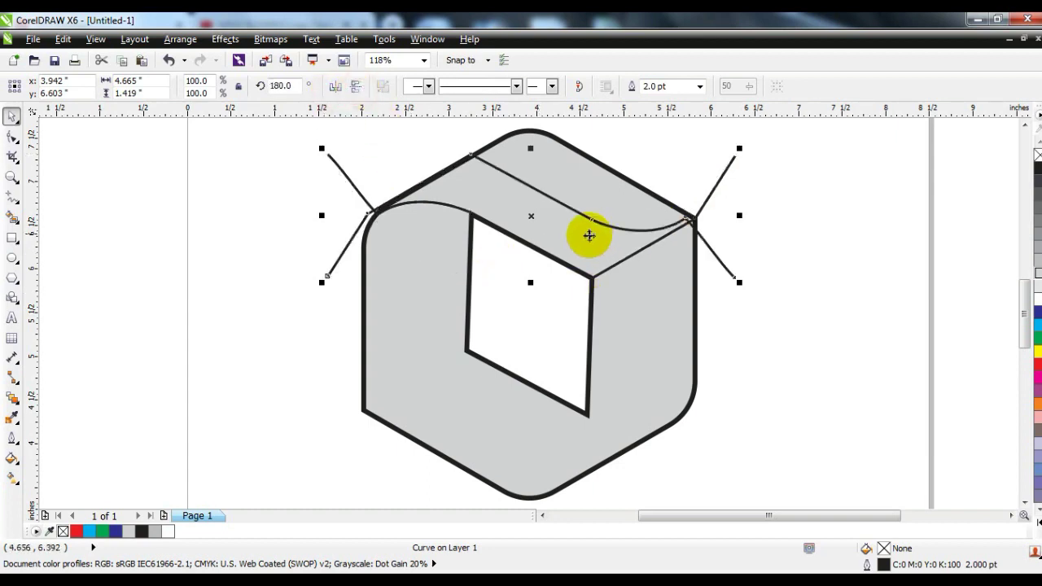
{"action": "left_click_drag", "start_coordinate": [533, 217], "coordinate": [527, 412]}
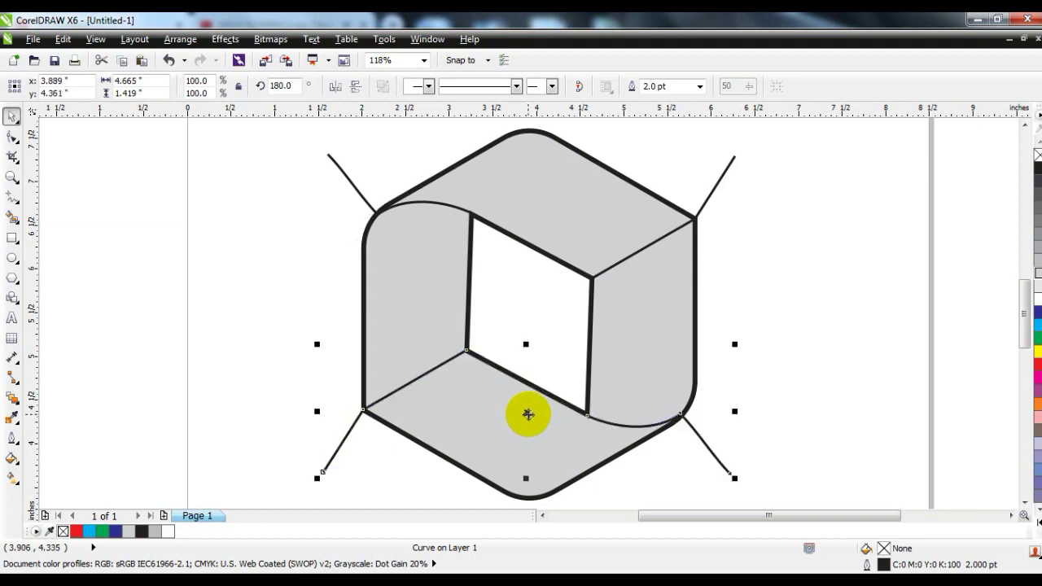
{"action": "left_click", "coordinate": [339, 333]}
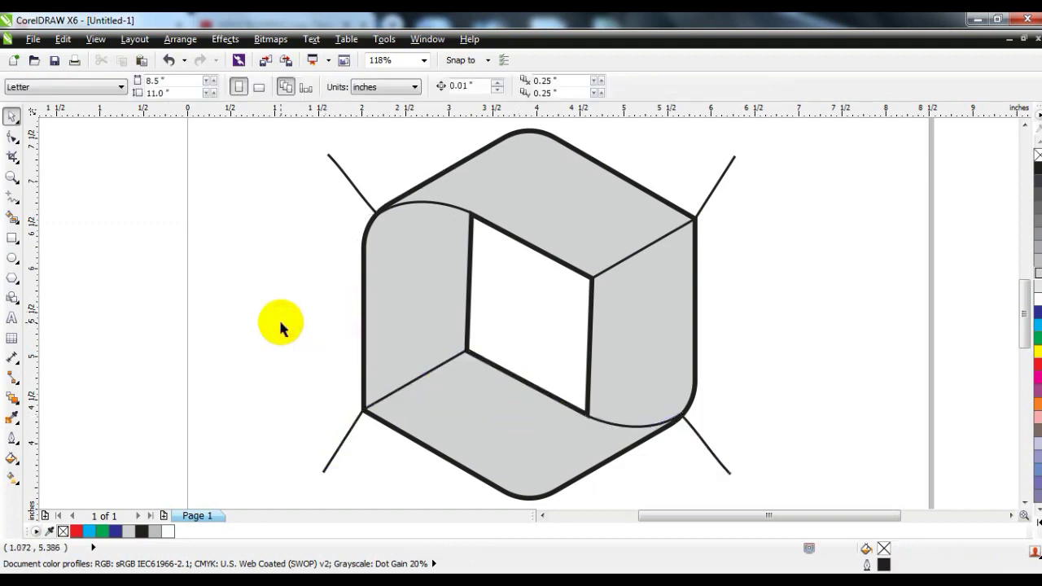
- Smart-fill the hexagon's top, left, bottom and right regions with blue-gray C40 M20 Y0 K40 and a 0.5 pt outline
{"action": "left_click", "coordinate": [14, 217]}
{"action": "left_click", "coordinate": [499, 163]}
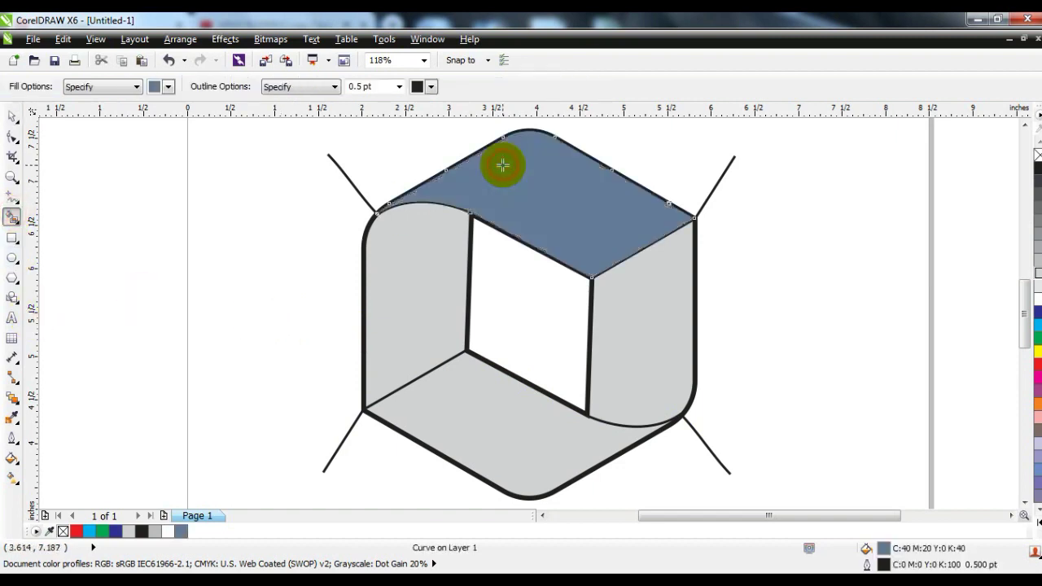
{"action": "left_click", "coordinate": [423, 270]}
{"action": "left_click", "coordinate": [480, 391]}
{"action": "left_click", "coordinate": [639, 339]}
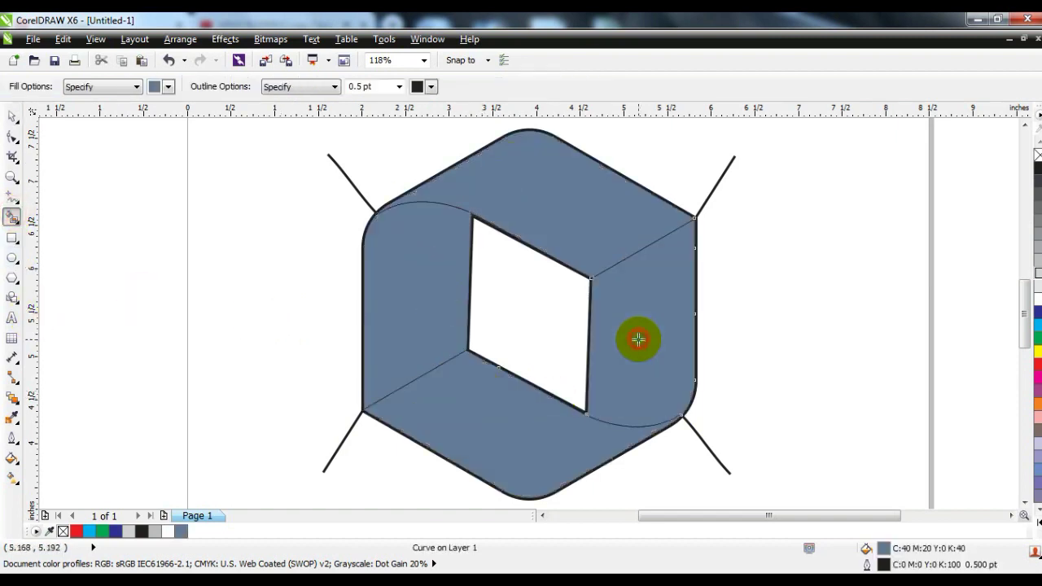
- Delete the two dividing lines that extend outside the hexagon
{"action": "left_click", "coordinate": [12, 117]}
{"action": "left_click", "coordinate": [347, 178]}
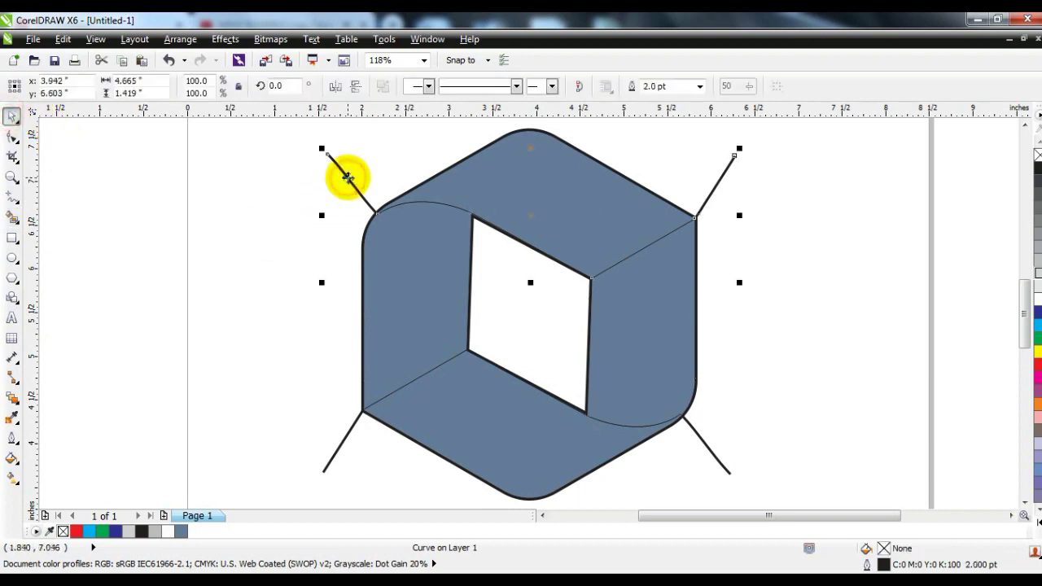
{"action": "key", "text": "Delete"}
{"action": "left_click", "coordinate": [709, 444]}
{"action": "key", "text": "Delete"}
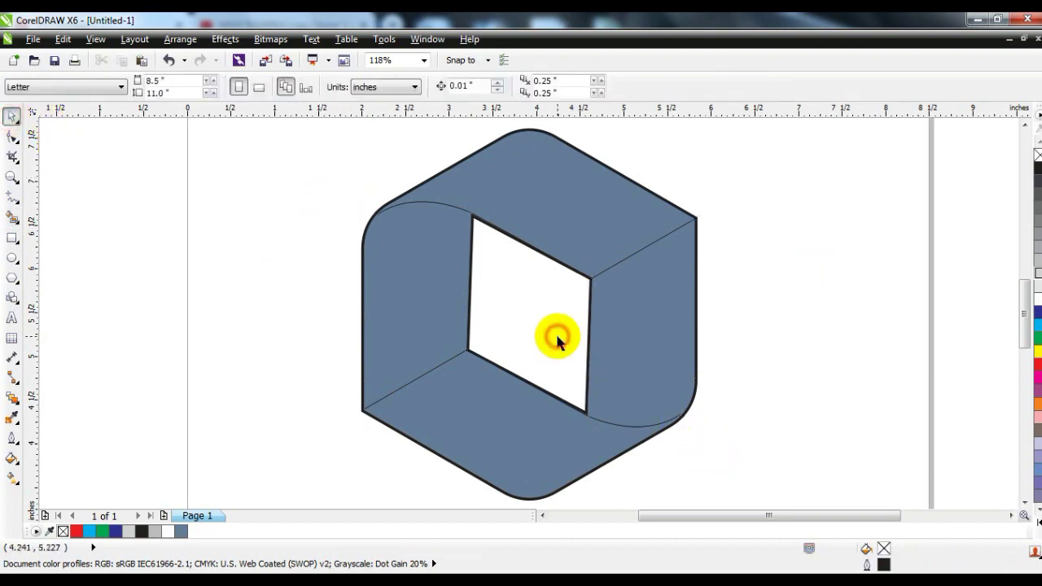
{"action": "left_click_drag", "start_coordinate": [589, 297], "coordinate": [421, 316]}
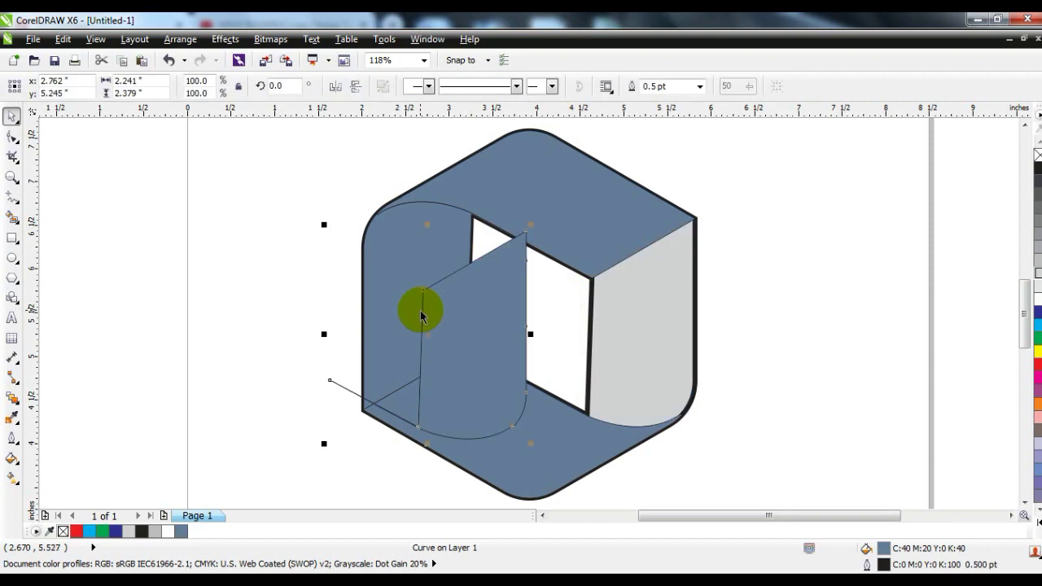
{"action": "key", "text": "ctrl+z"}
{"action": "left_click", "coordinate": [783, 318]}
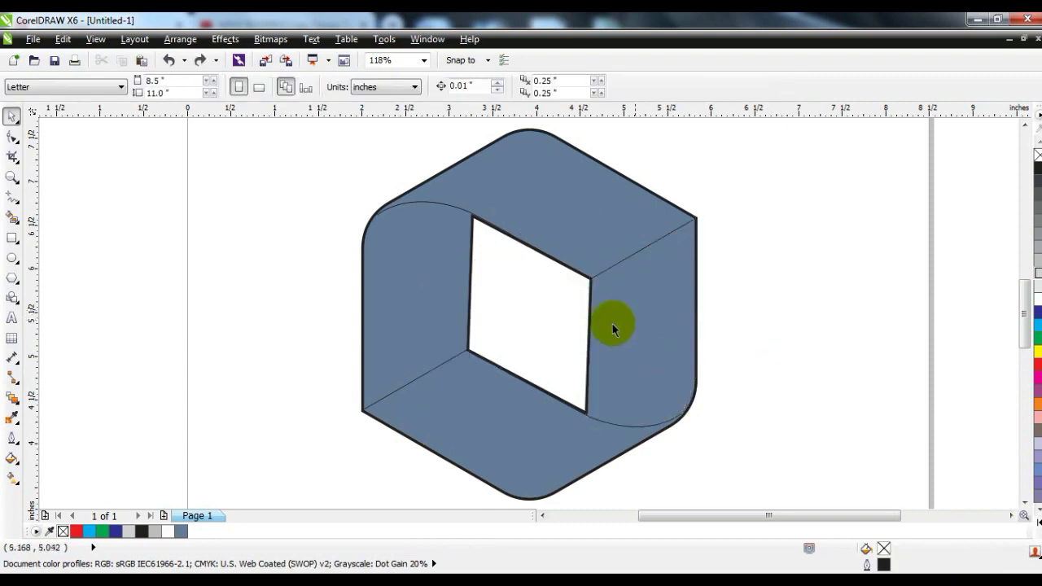
- Fill the top face with a slightly deepened cyan, C100 M19 Y0 K0
{"action": "left_click", "coordinate": [543, 225]}
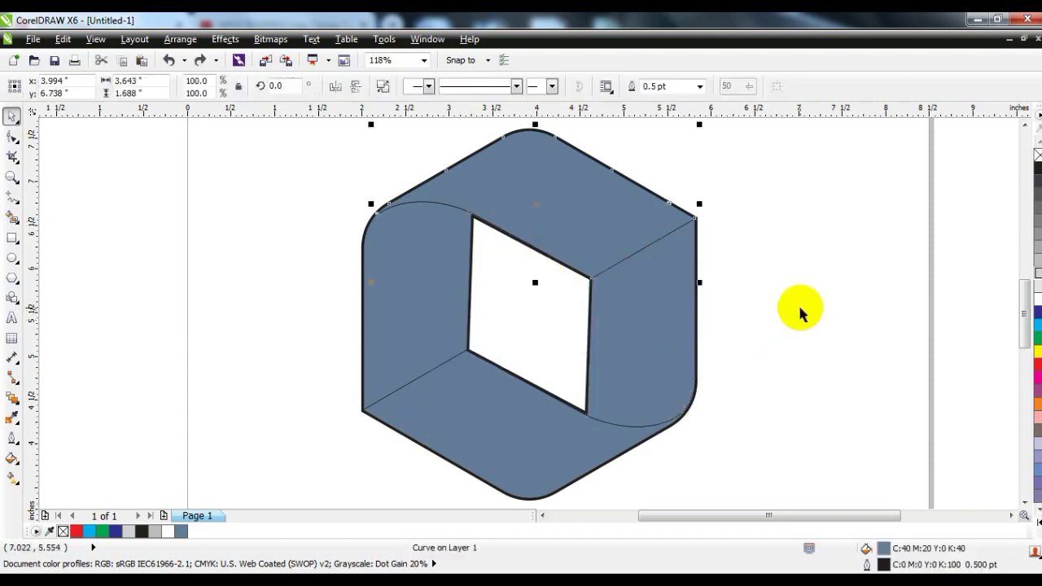
{"action": "left_click", "coordinate": [1038, 325]}
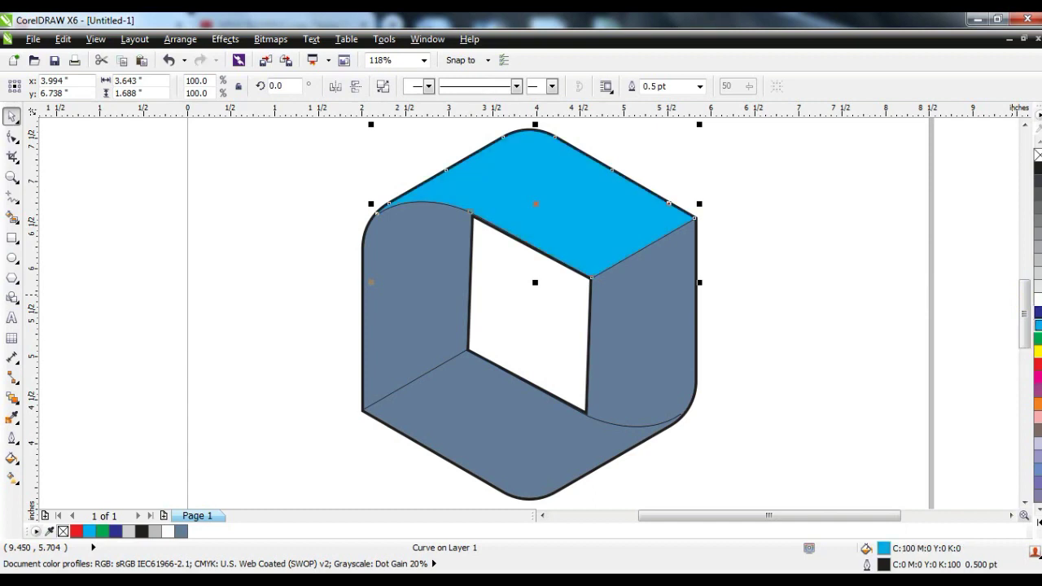
{"action": "left_click", "coordinate": [1039, 318]}
{"action": "left_click", "coordinate": [815, 310]}
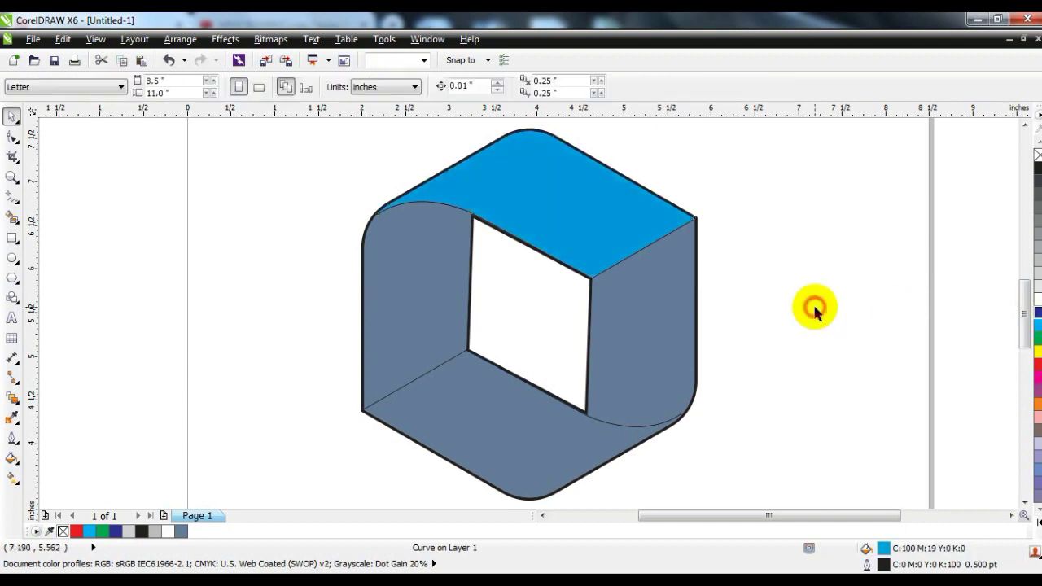
- Fill the left face with C100 M100 Y100 black and apply a linear interactive fill running down from black to white
{"action": "left_click", "coordinate": [441, 301]}
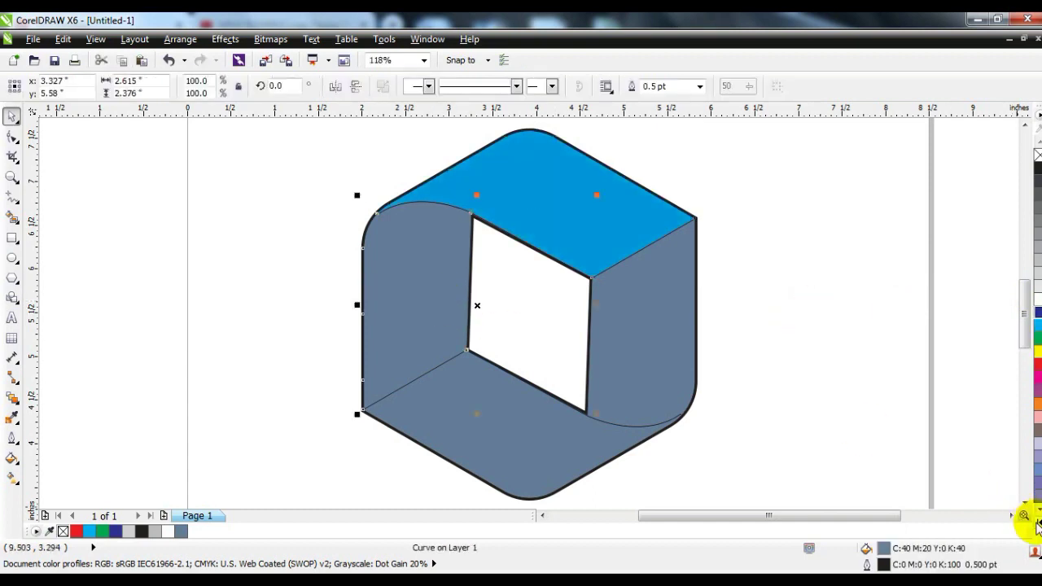
{"action": "left_click", "coordinate": [1038, 521]}
{"action": "left_click", "coordinate": [1036, 154]}
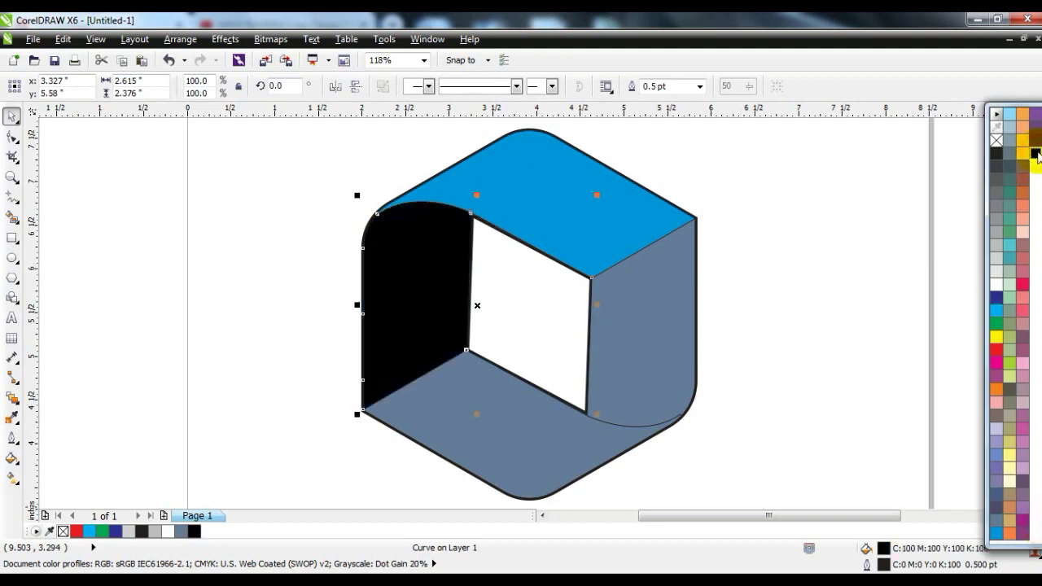
{"action": "left_click", "coordinate": [12, 480]}
{"action": "left_click_drag", "start_coordinate": [434, 186], "coordinate": [427, 324]}
- Change the left face gradient's lower color to dark blue and adjust its ends to span from above the arch to near the lower edge
{"action": "left_click", "coordinate": [1038, 524]}
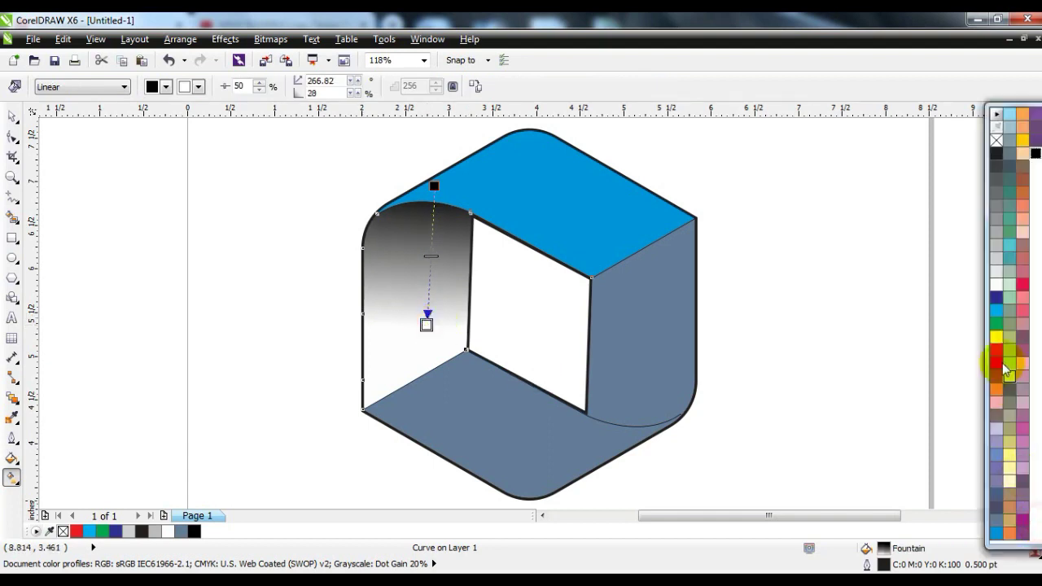
{"action": "left_click_drag", "start_coordinate": [997, 298], "coordinate": [423, 336]}
{"action": "left_click", "coordinate": [434, 186]}
{"action": "left_click_drag", "start_coordinate": [434, 186], "coordinate": [433, 176]}
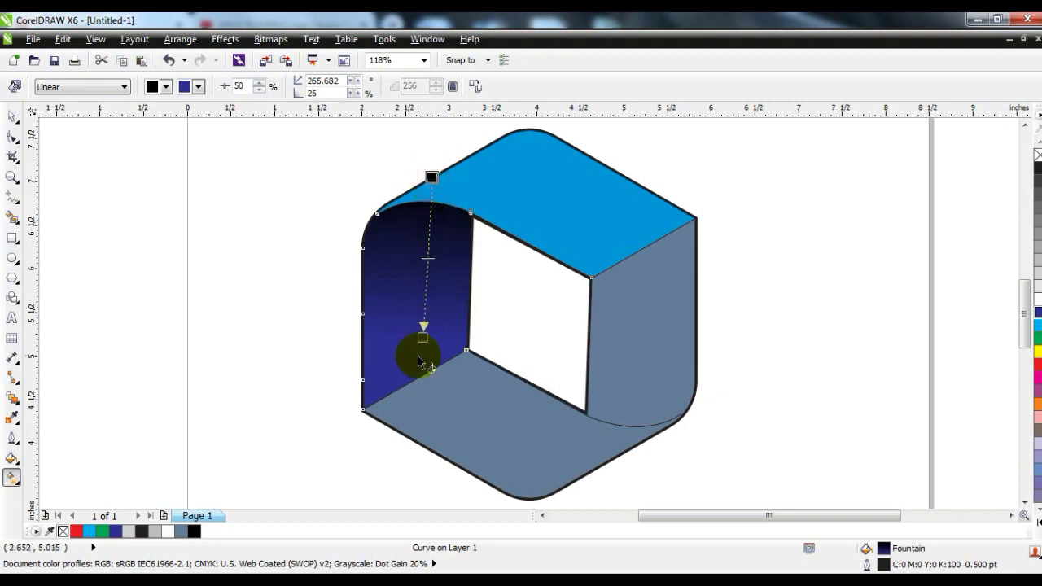
{"action": "left_click_drag", "start_coordinate": [421, 350], "coordinate": [421, 351]}
{"action": "left_click", "coordinate": [441, 187]}
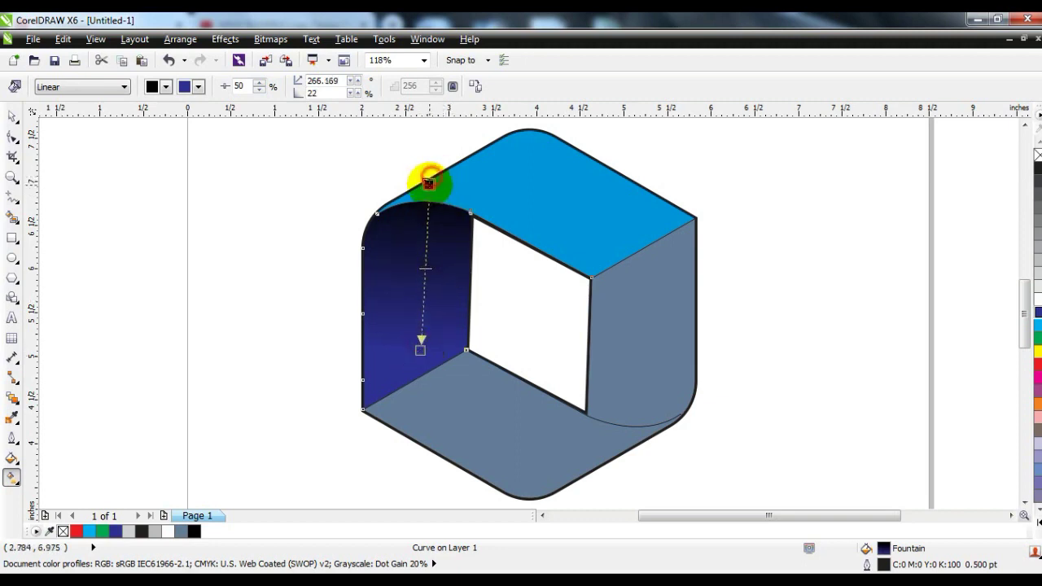
{"action": "left_click", "coordinate": [13, 114]}
{"action": "left_click", "coordinate": [174, 397]}
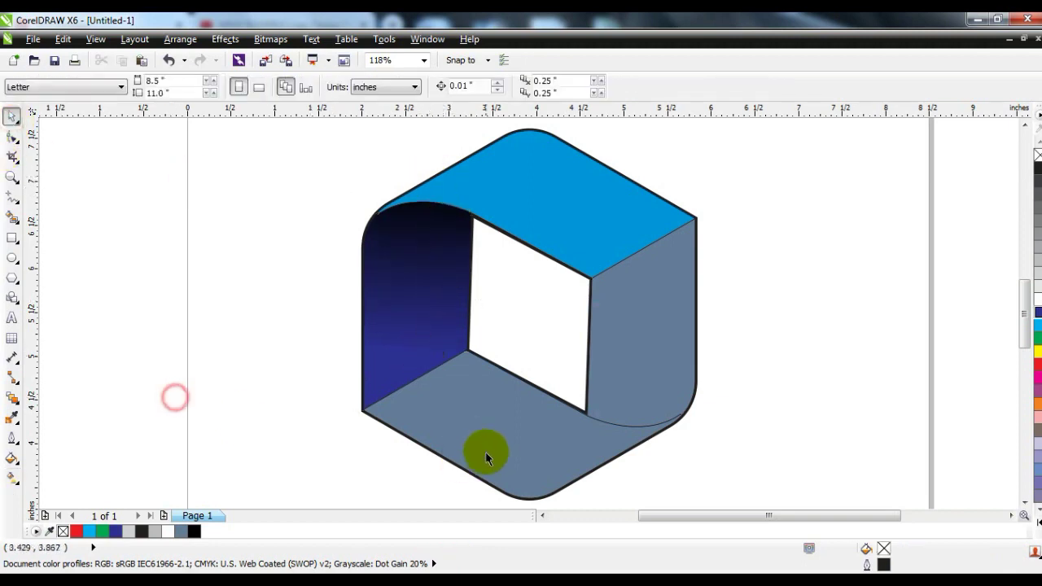
- Fill the bottom face with a uniform red of C5 M100 Y100 K1 using the CMYK color model
{"action": "left_click", "coordinate": [486, 449]}
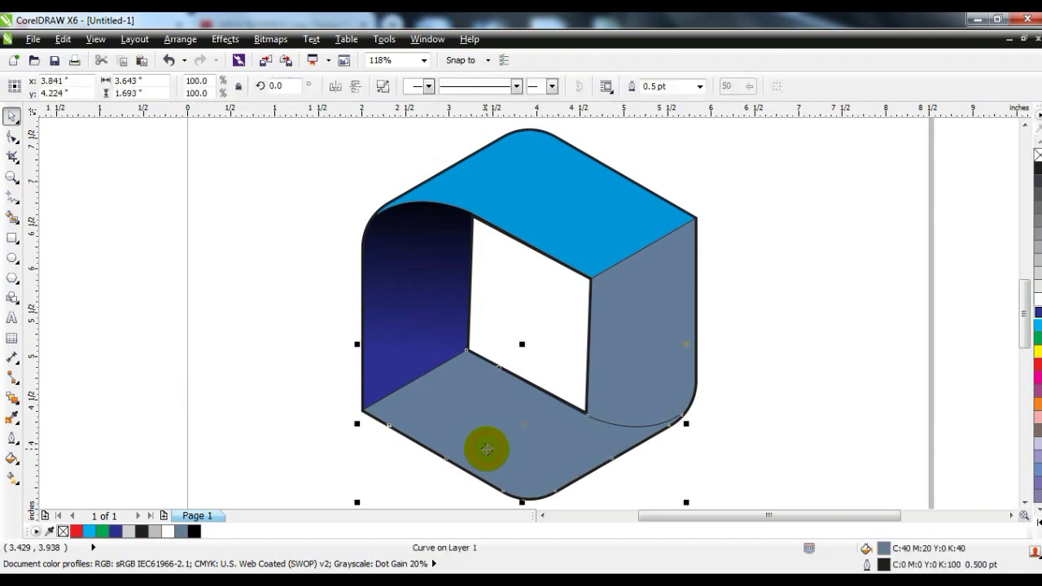
{"action": "left_click", "coordinate": [1038, 364]}
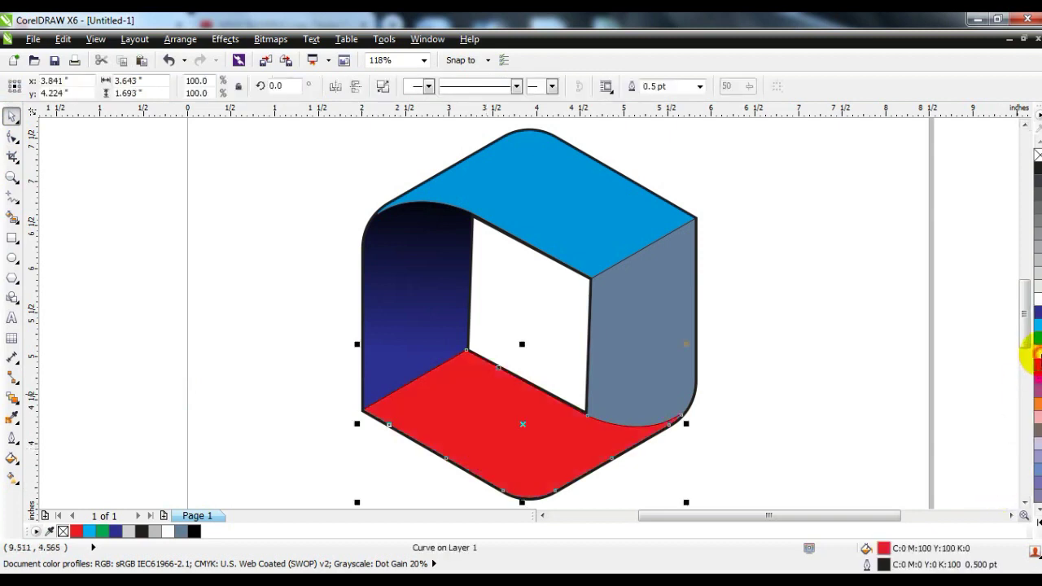
{"action": "left_click", "coordinate": [1037, 352]}
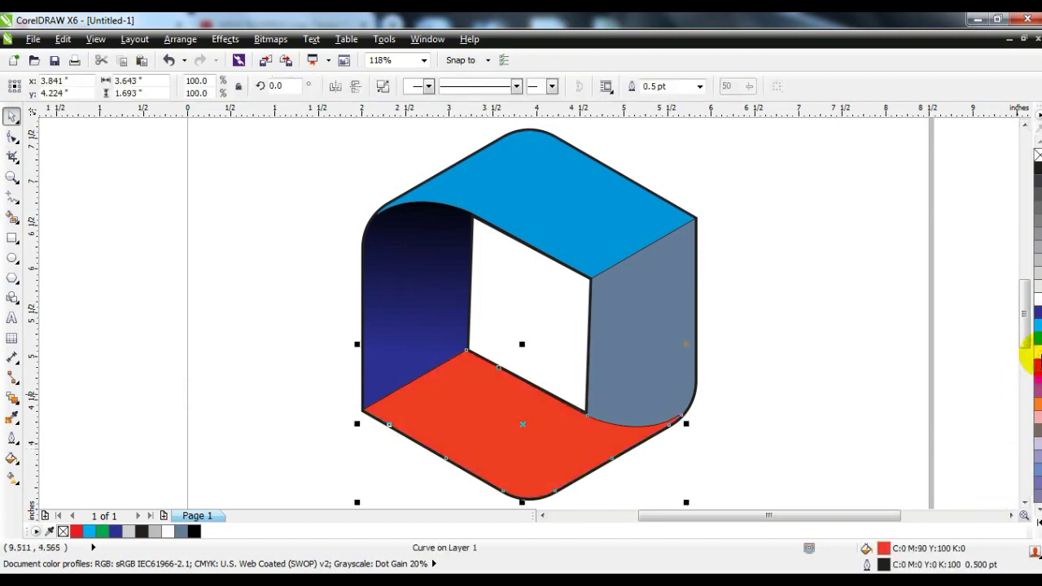
{"action": "left_click", "coordinate": [12, 457]}
{"action": "left_click", "coordinate": [94, 349]}
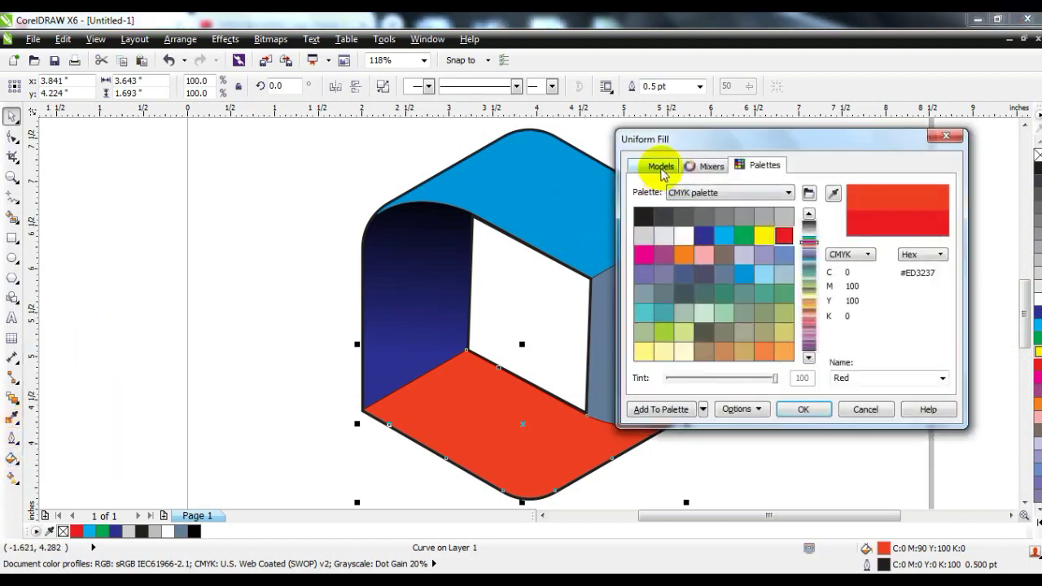
{"action": "left_click", "coordinate": [656, 166]}
{"action": "mouse_move", "coordinate": [775, 232]}
{"action": "left_mouse_down"}
{"action": "mouse_move", "coordinate": [768, 221]}
{"action": "mouse_move", "coordinate": [783, 230]}
{"action": "left_mouse_up"}
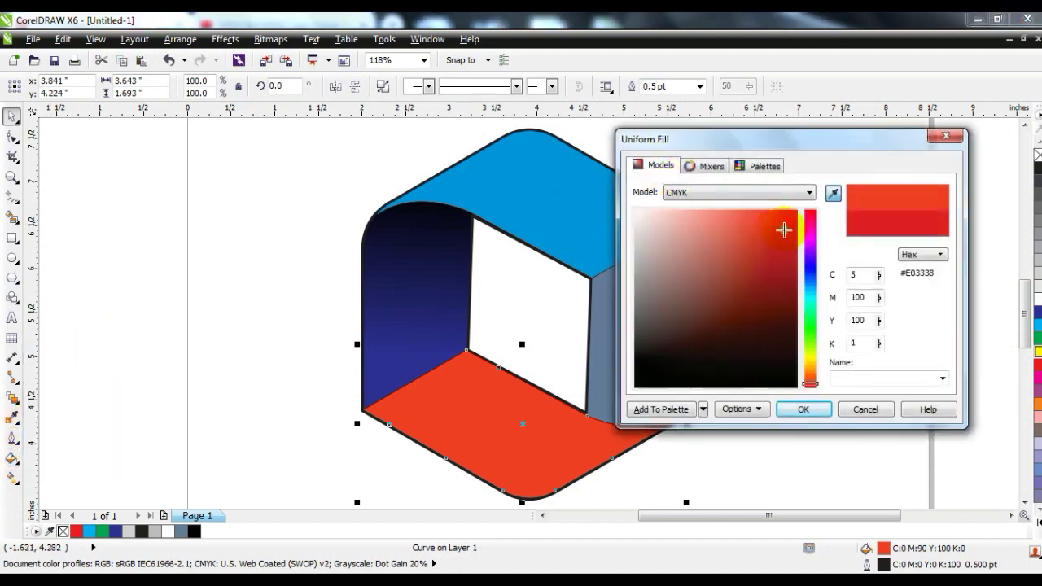
{"action": "left_click", "coordinate": [804, 410]}
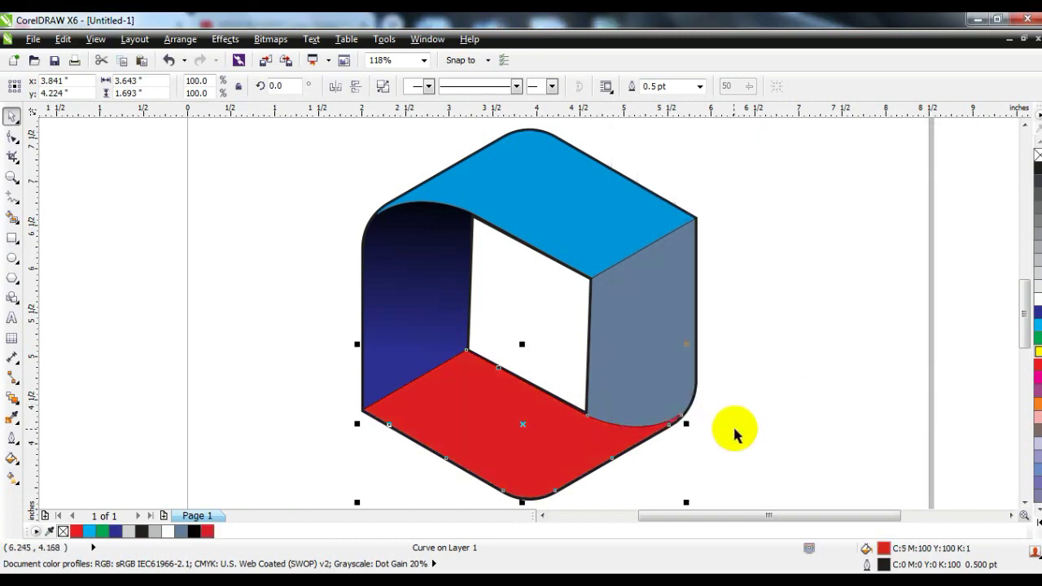
{"action": "left_click", "coordinate": [721, 415]}
- Fill the right face with a linear gradient from 80% black at its rounded lower end to light gray at its upper end
{"action": "left_click", "coordinate": [667, 345]}
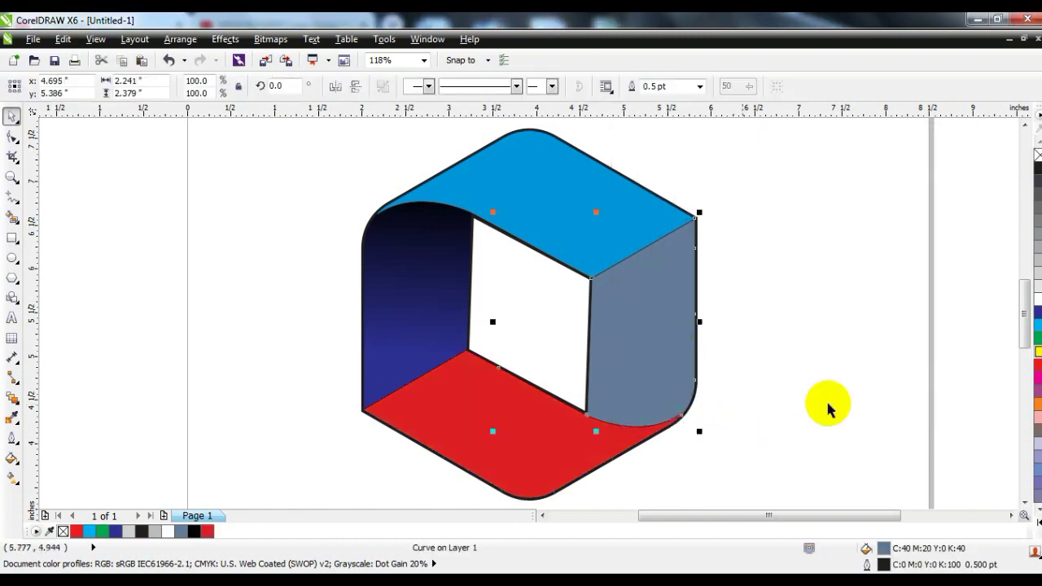
{"action": "left_click", "coordinate": [1038, 194]}
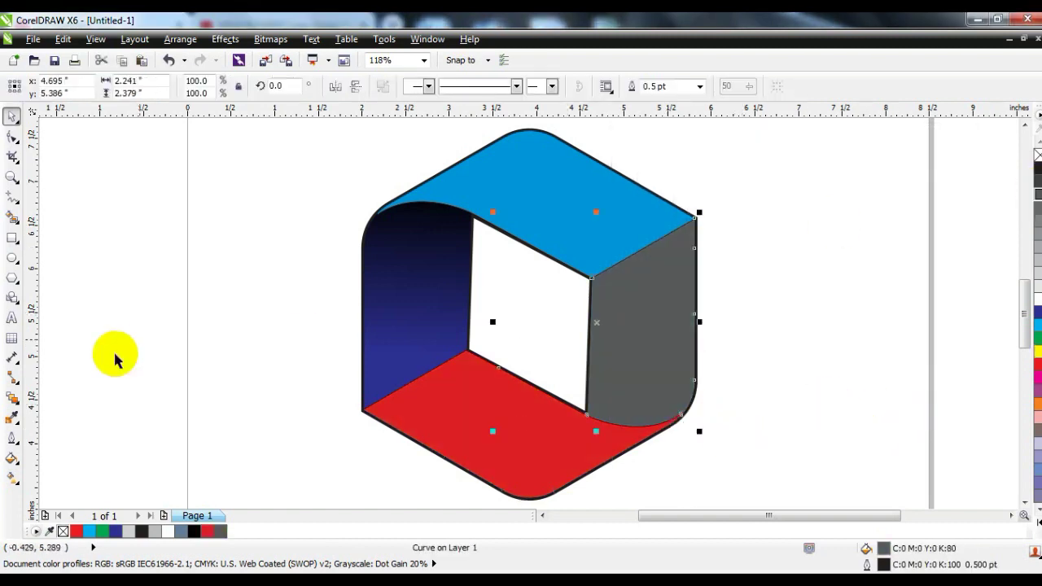
{"action": "left_click", "coordinate": [12, 479]}
{"action": "left_click_drag", "start_coordinate": [650, 304], "coordinate": [645, 421]}
{"action": "left_click_drag", "start_coordinate": [650, 304], "coordinate": [648, 290]}
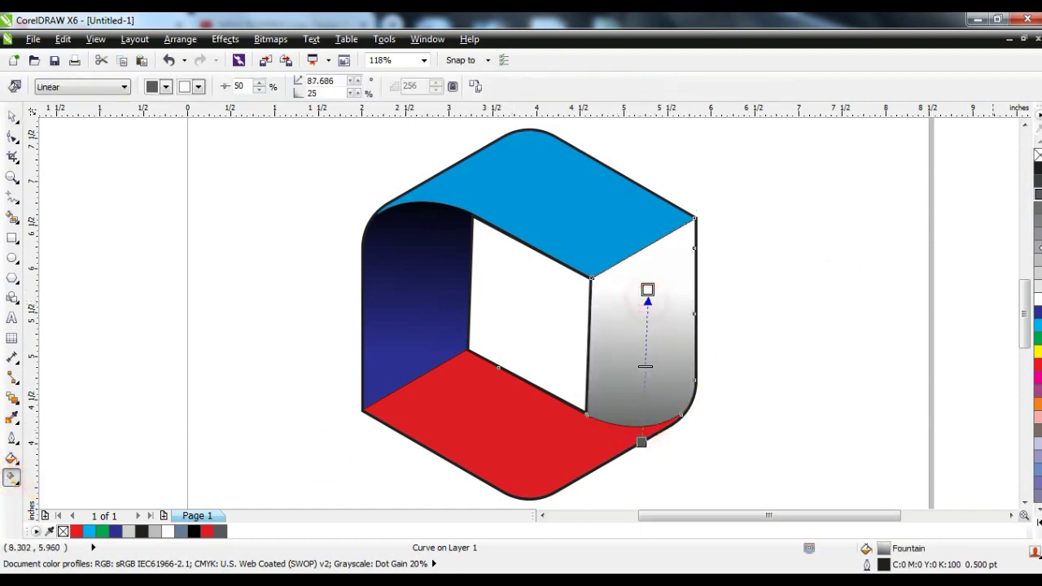
{"action": "left_click_drag", "start_coordinate": [1038, 265], "coordinate": [647, 291]}
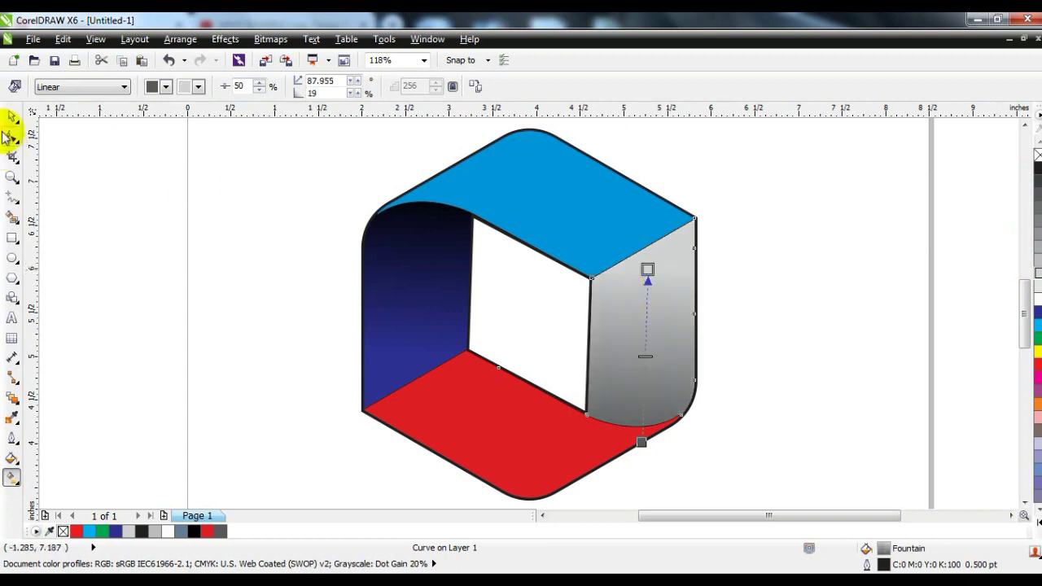
{"action": "left_click", "coordinate": [11, 117]}
{"action": "left_click", "coordinate": [139, 268]}
- Select the whole logo and remove the outlines from all its shapes
{"action": "scroll", "coordinate": [140, 268], "scroll_direction": "down", "scroll_amount": 2}
{"action": "left_click_drag", "start_coordinate": [526, 440], "coordinate": [200, 186]}
{"action": "right_click", "coordinate": [62, 531]}
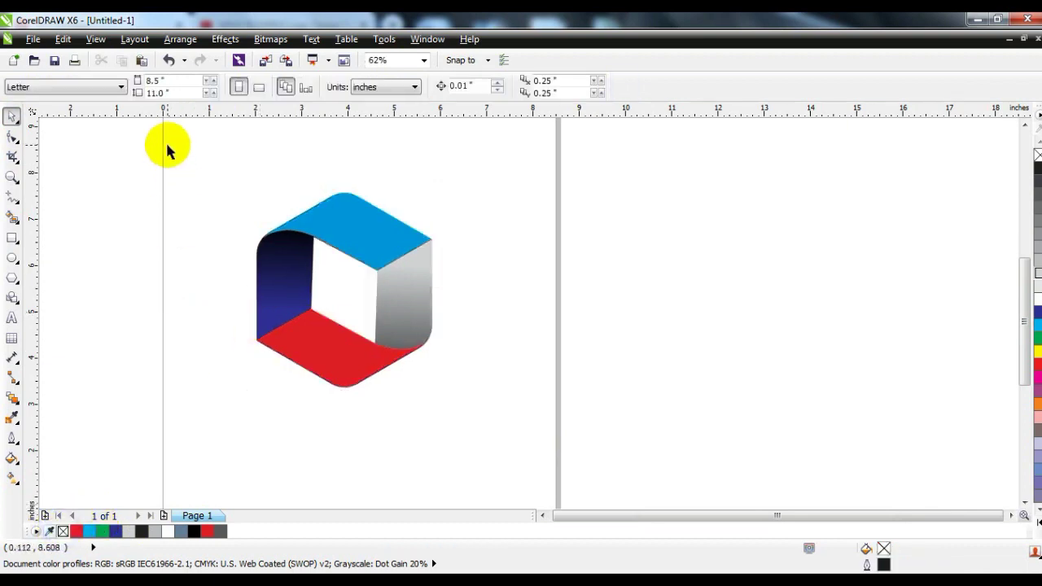
- Fill the logo's bottom face with a uniform dark red of C26 M100 Y100 K34
{"action": "left_click", "coordinate": [10, 176]}
{"action": "left_click_drag", "start_coordinate": [202, 174], "coordinate": [531, 396]}
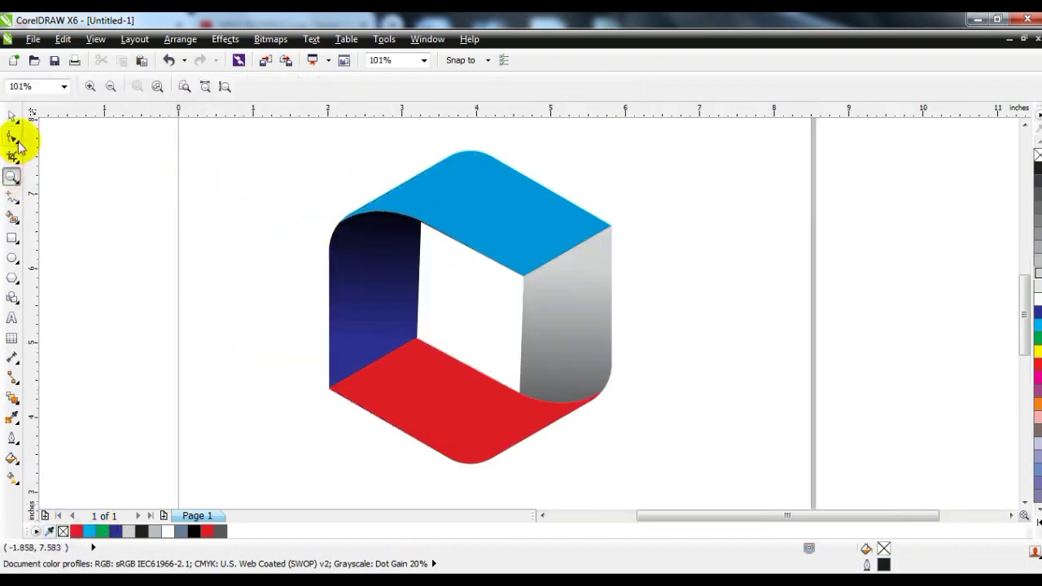
{"action": "left_click", "coordinate": [10, 117]}
{"action": "left_click", "coordinate": [384, 407]}
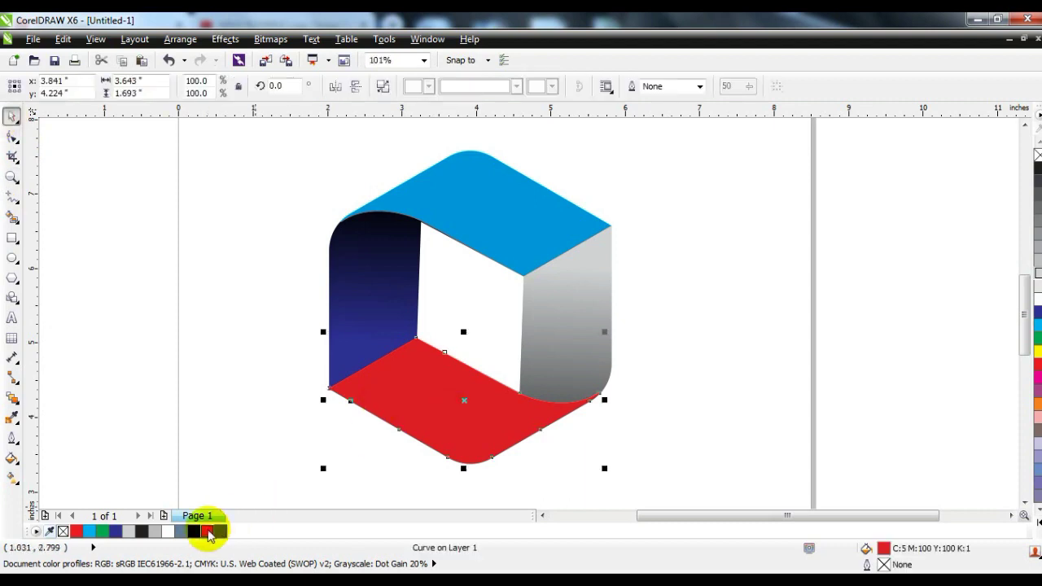
{"action": "left_click", "coordinate": [12, 458]}
{"action": "left_click", "coordinate": [87, 344]}
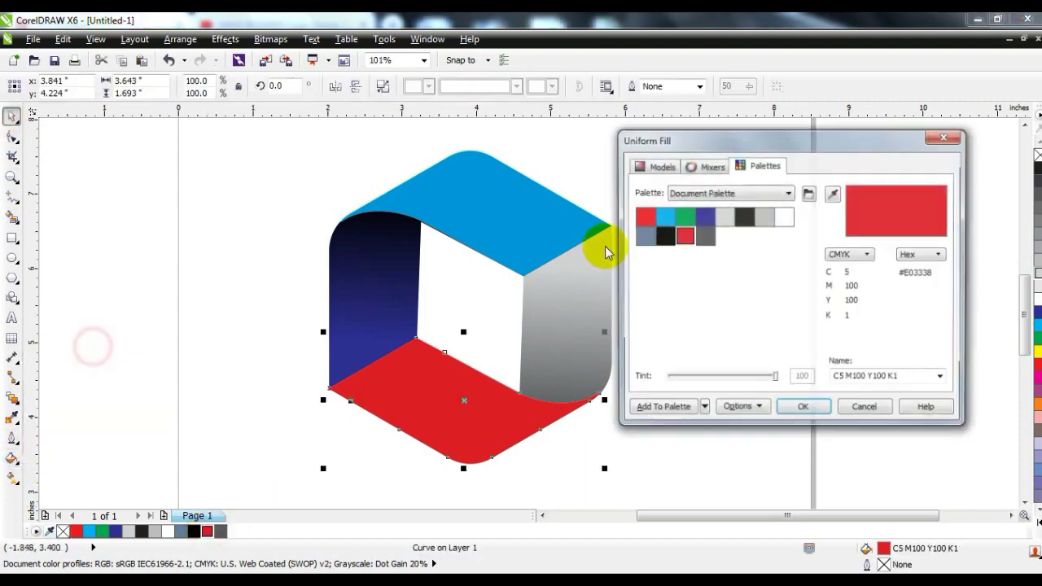
{"action": "left_click", "coordinate": [654, 167]}
{"action": "left_click_drag", "start_coordinate": [759, 248], "coordinate": [767, 283]}
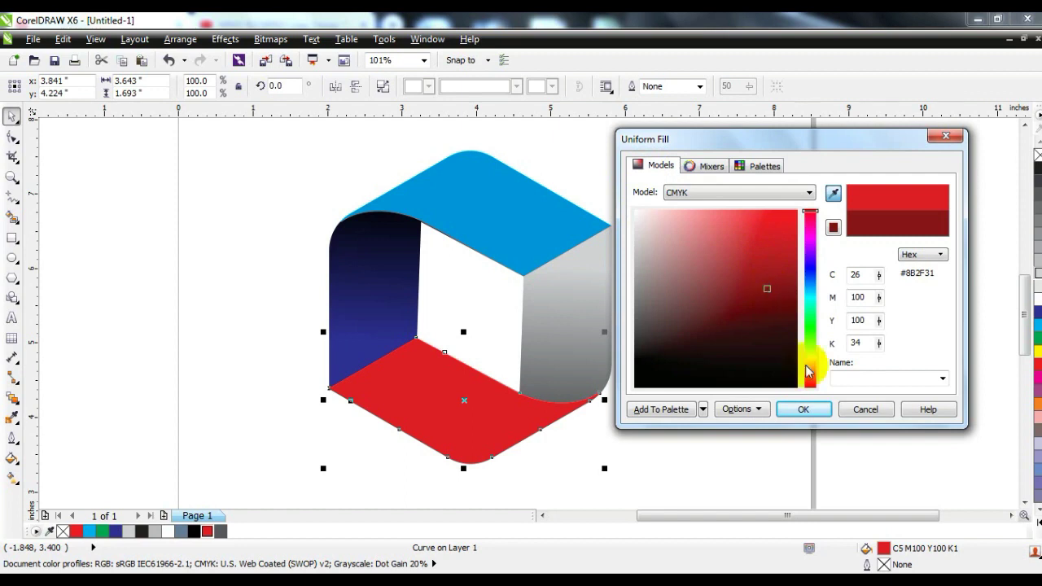
{"action": "left_click", "coordinate": [804, 408]}
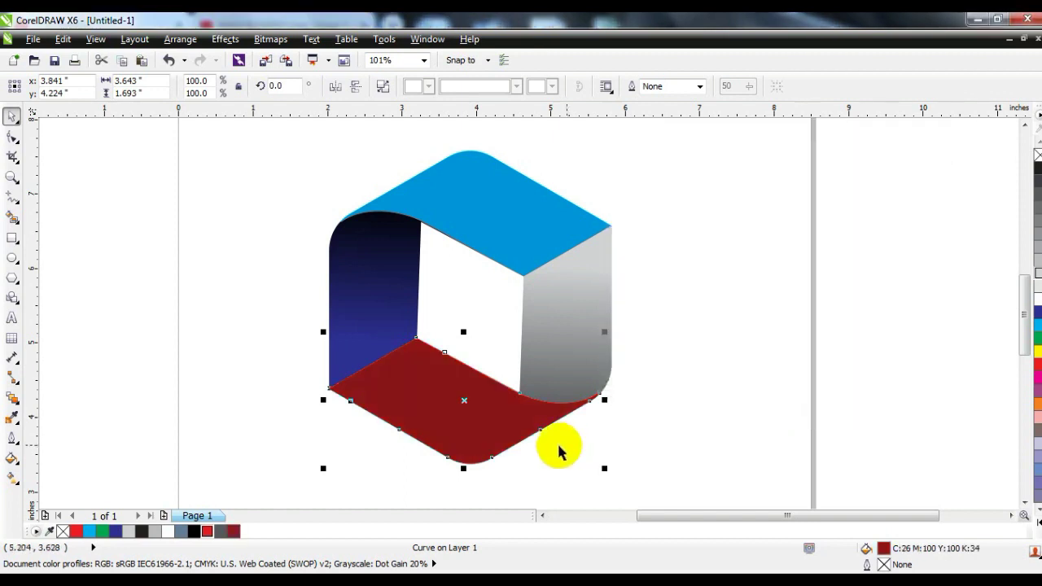
- Give the bottom face a linear gradient from dark red near its lower right edge to bright red at the left, angled about 148°
{"action": "left_click", "coordinate": [13, 477]}
{"action": "left_click_drag", "start_coordinate": [535, 441], "coordinate": [421, 398]}
{"action": "left_click_drag", "start_coordinate": [207, 531], "coordinate": [421, 399]}
{"action": "left_click_drag", "start_coordinate": [421, 397], "coordinate": [416, 384]}
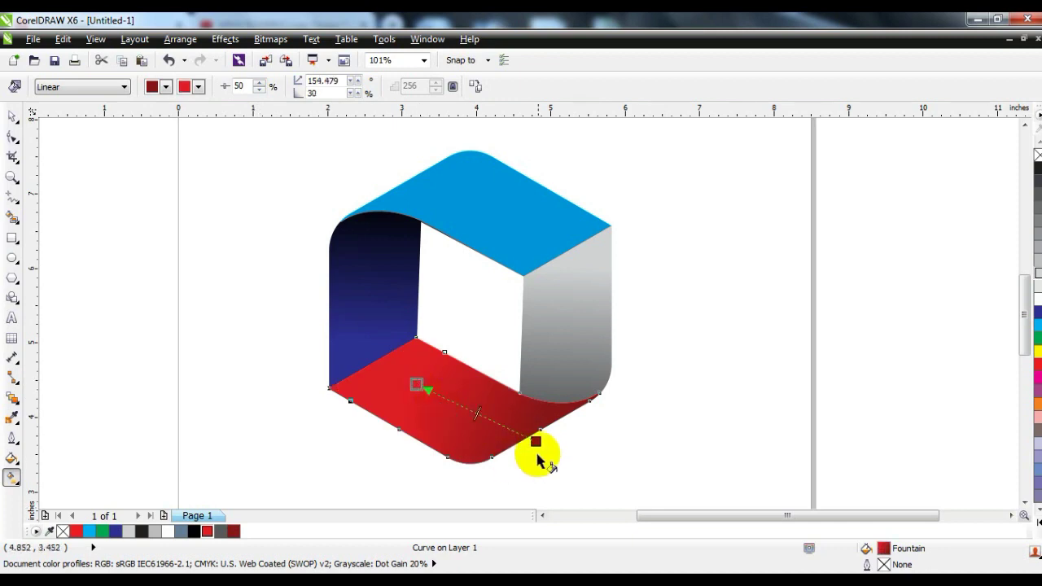
{"action": "left_click_drag", "start_coordinate": [535, 442], "coordinate": [511, 443]}
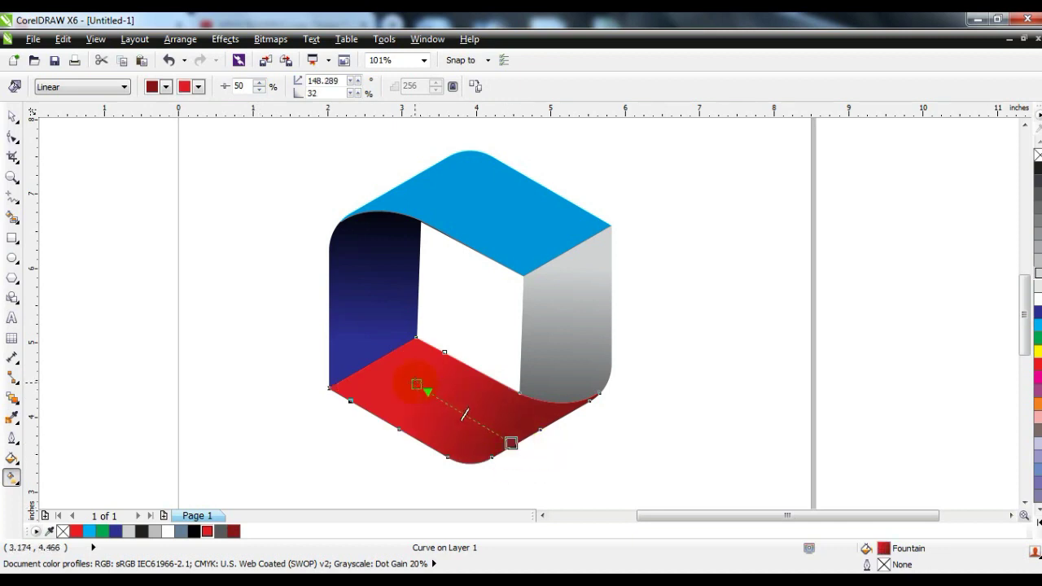
{"action": "left_click", "coordinate": [12, 116]}
{"action": "left_click", "coordinate": [158, 296]}
- Move the dark end of the right face's gradient up to just inside its rounded lower edge, giving an angle of about 93°
{"action": "left_click", "coordinate": [575, 306]}
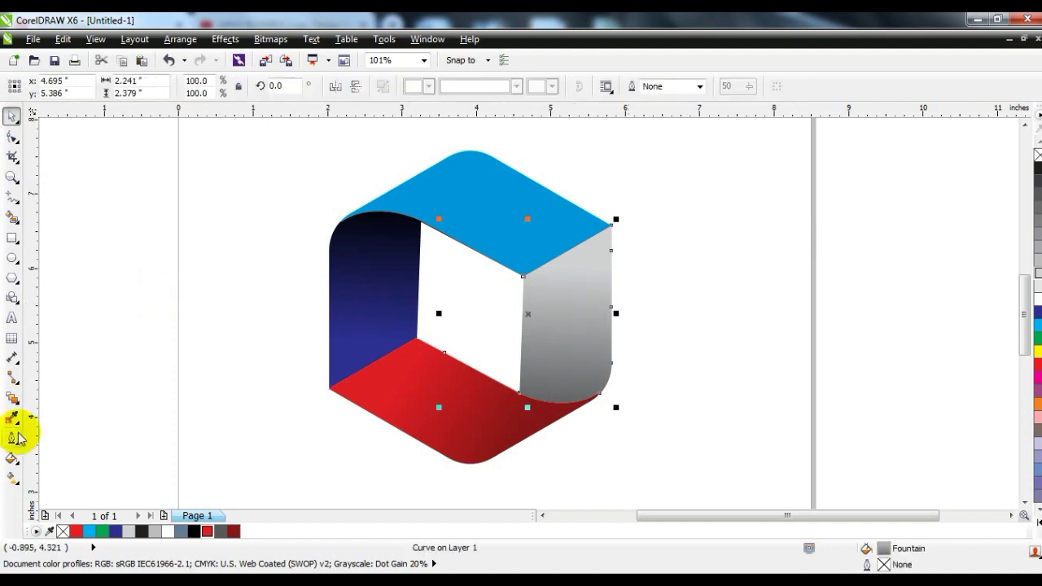
{"action": "left_click", "coordinate": [12, 478]}
{"action": "left_click_drag", "start_coordinate": [568, 418], "coordinate": [572, 391]}
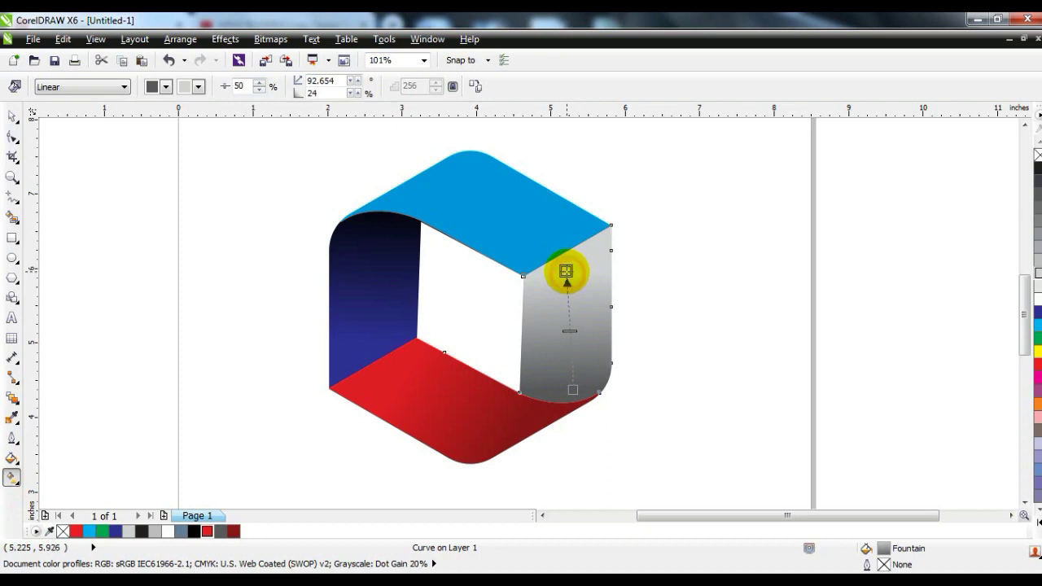
{"action": "left_click", "coordinate": [12, 118]}
{"action": "left_click", "coordinate": [174, 265]}
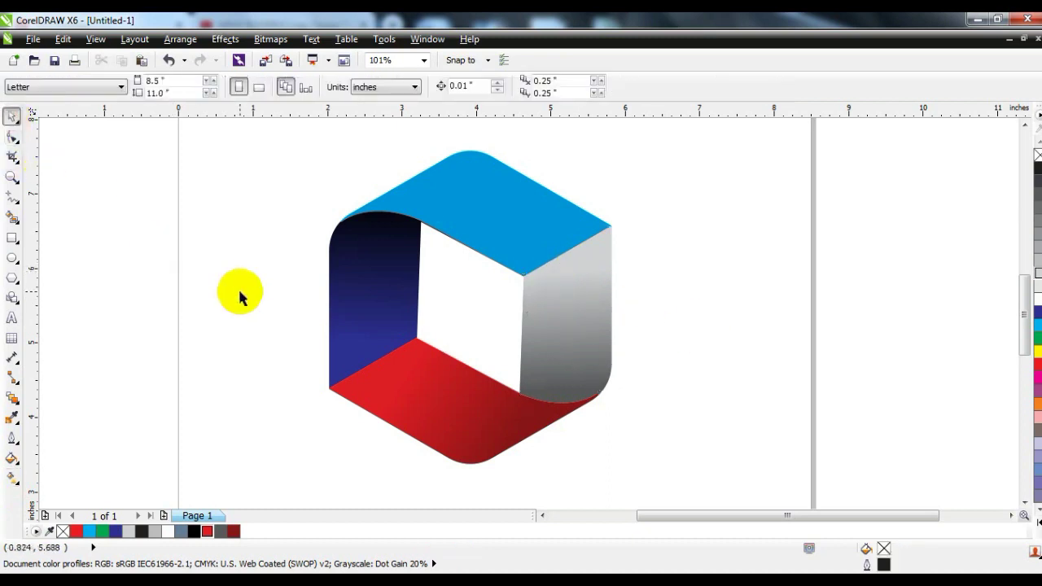
- Select the whole logo and move it up and slightly right, centering it at about X 4.15 and Y 6.79 inches
{"action": "scroll", "coordinate": [240, 297], "scroll_direction": "down", "scroll_amount": 2}
{"action": "left_click_drag", "start_coordinate": [213, 205], "coordinate": [465, 414]}
{"action": "left_click_drag", "start_coordinate": [396, 377], "coordinate": [407, 338]}
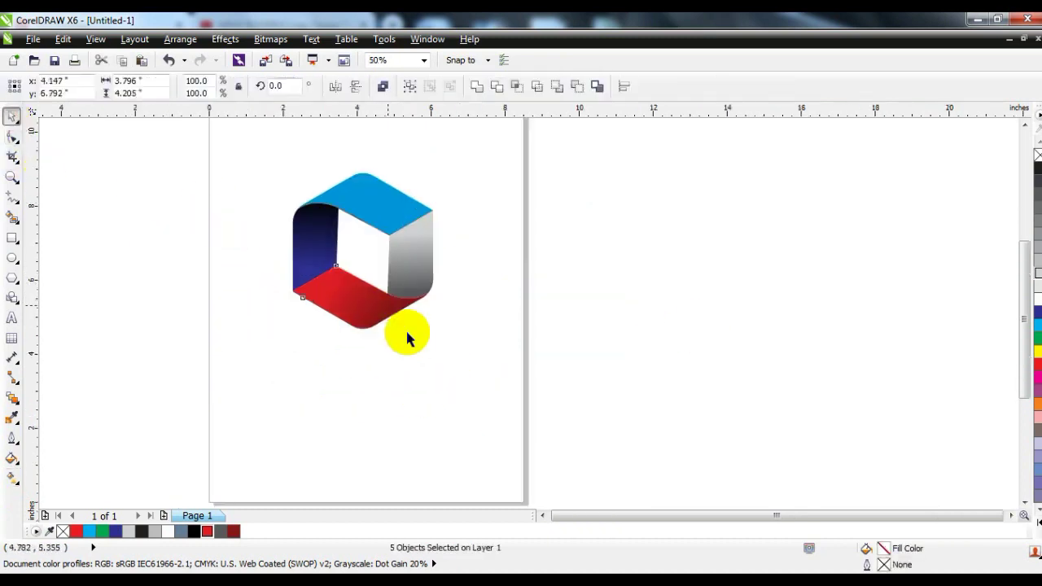
- Deselect the logo, fit it in the view, and inspect the finished artwork in a full-screen preview
{"action": "left_click", "coordinate": [466, 383]}
{"action": "key", "text": "F4"}
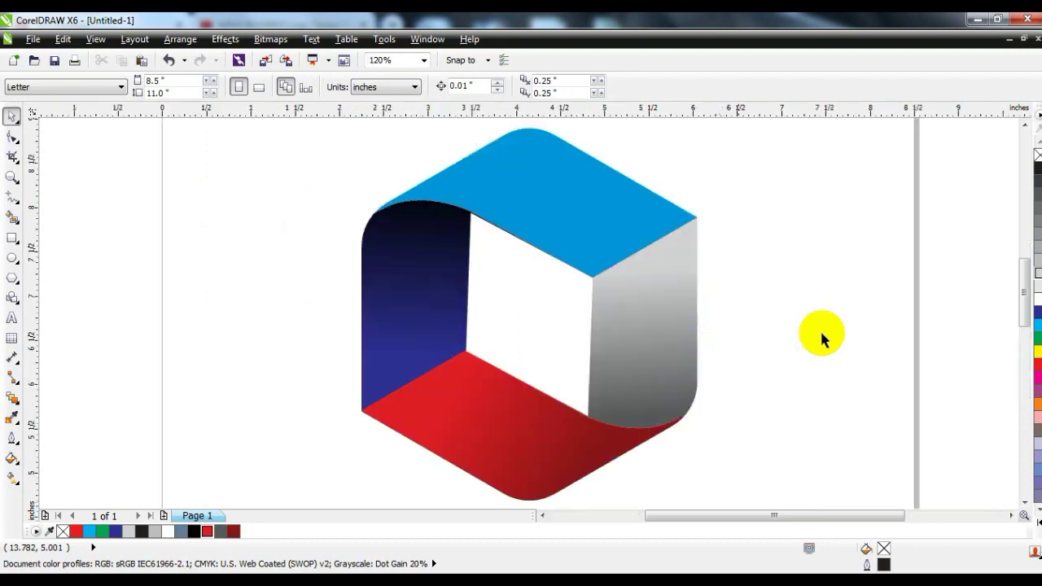
{"action": "key", "text": "F9"}
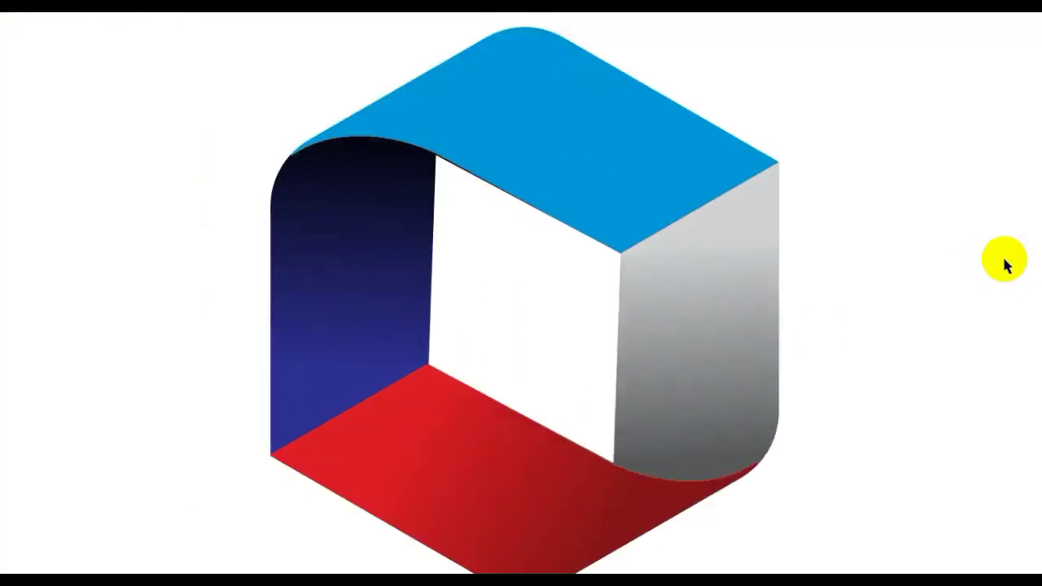